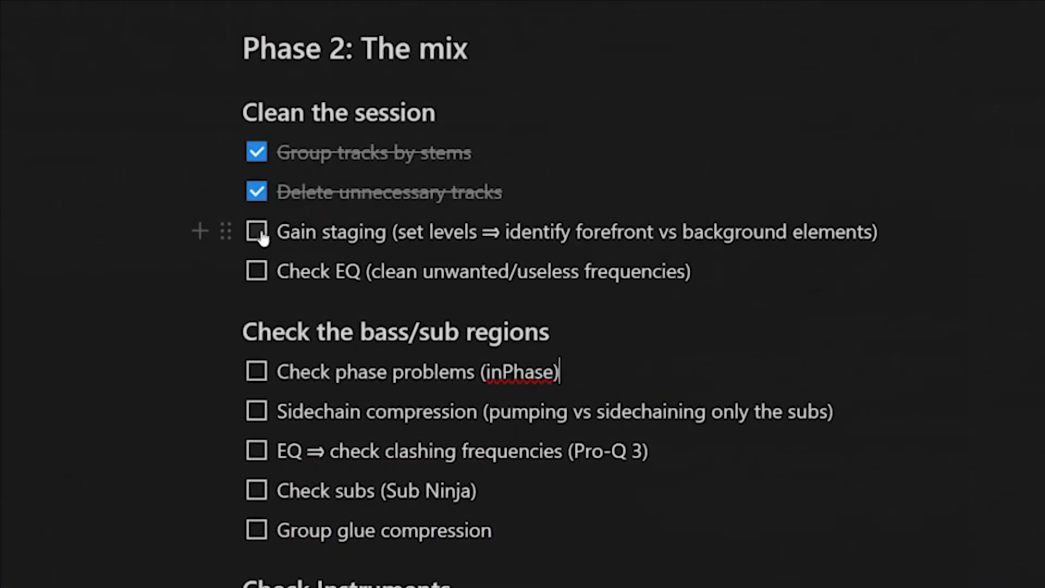
- Tick off the gain staging item under Clean the session in the mix checklist
{"action": "left_click", "coordinate": [256, 229]}
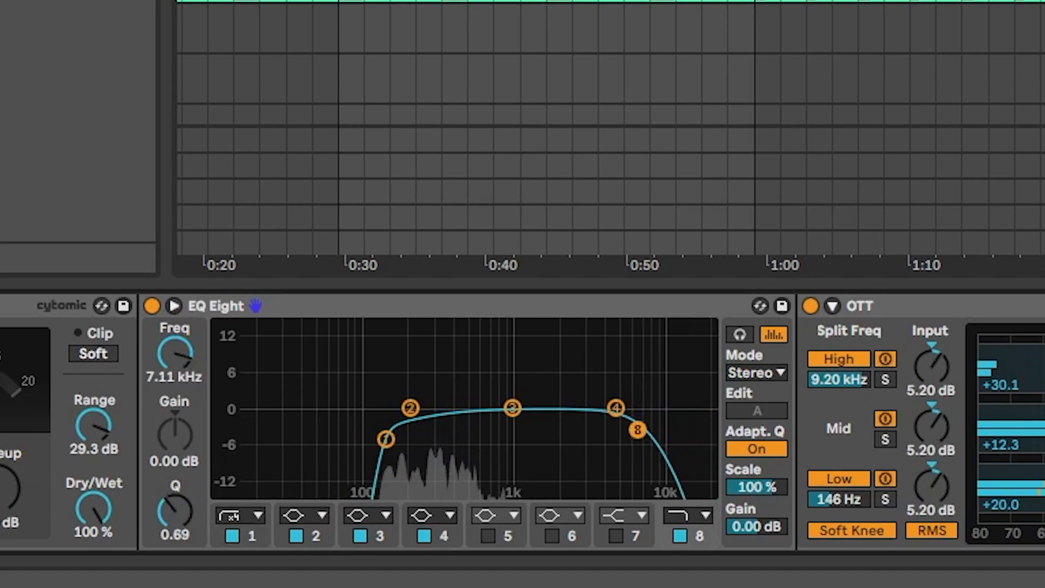
- Try the steep x4 low-cut on band 1 of the EQ Eight, and return it to the gentler low-cut
{"action": "left_click_drag", "start_coordinate": [638, 430], "coordinate": [605, 433]}
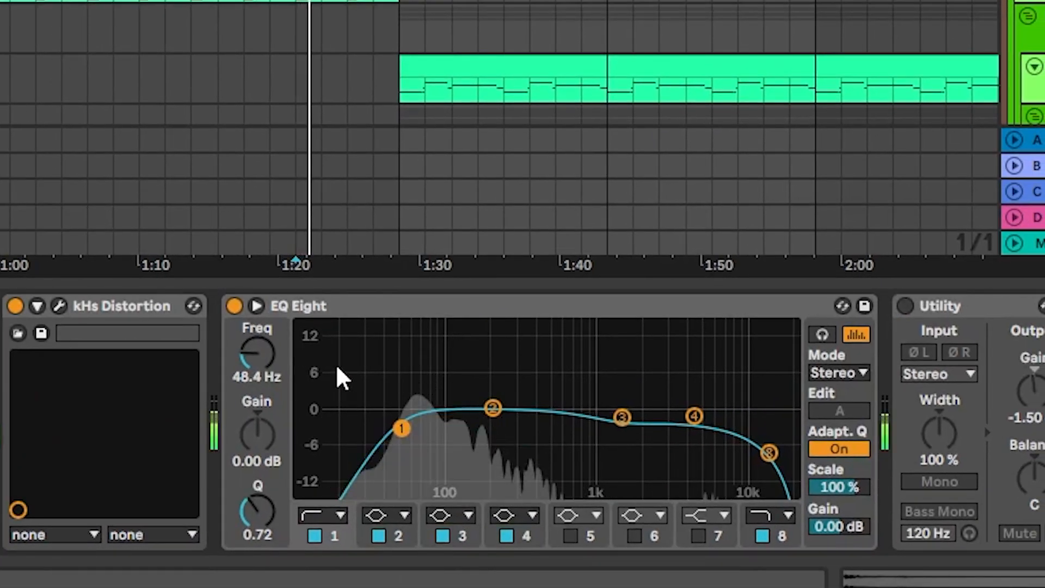
{"action": "left_click", "coordinate": [340, 515]}
{"action": "left_click", "coordinate": [324, 366]}
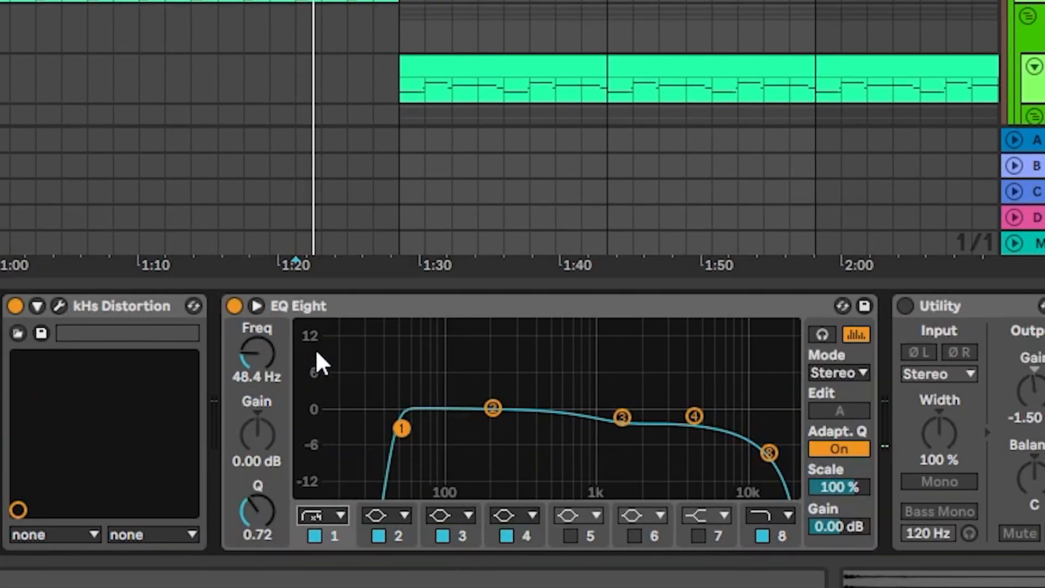
{"action": "left_click", "coordinate": [321, 516]}
{"action": "left_click", "coordinate": [325, 375]}
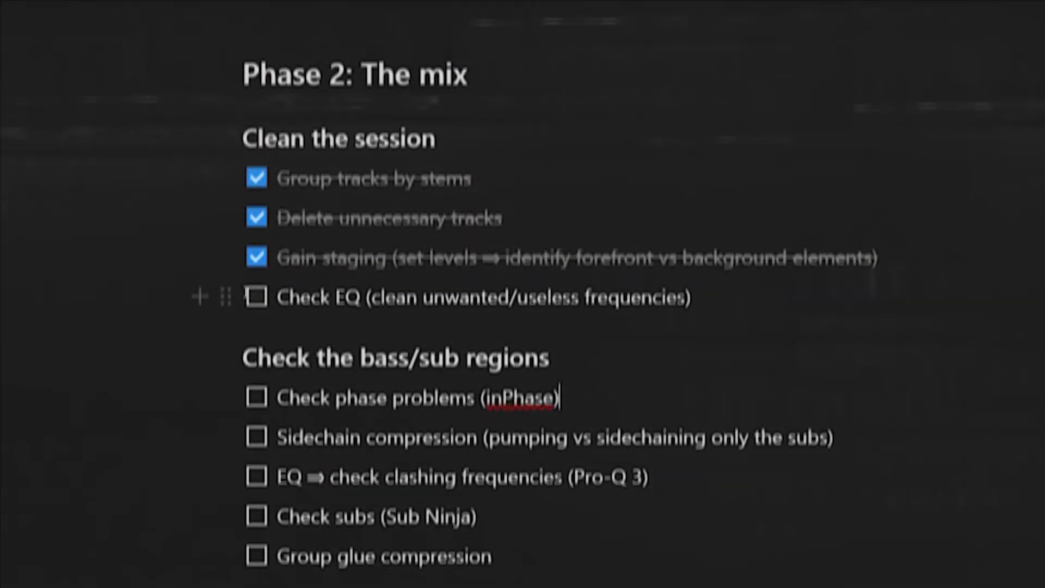
- Tick off "Check EQ (clean unwanted/useless frequencies)" in the mix checklist
{"action": "scroll", "coordinate": [270, 268], "scroll_direction": "down", "scroll_amount": 1}
{"action": "left_click", "coordinate": [264, 268]}
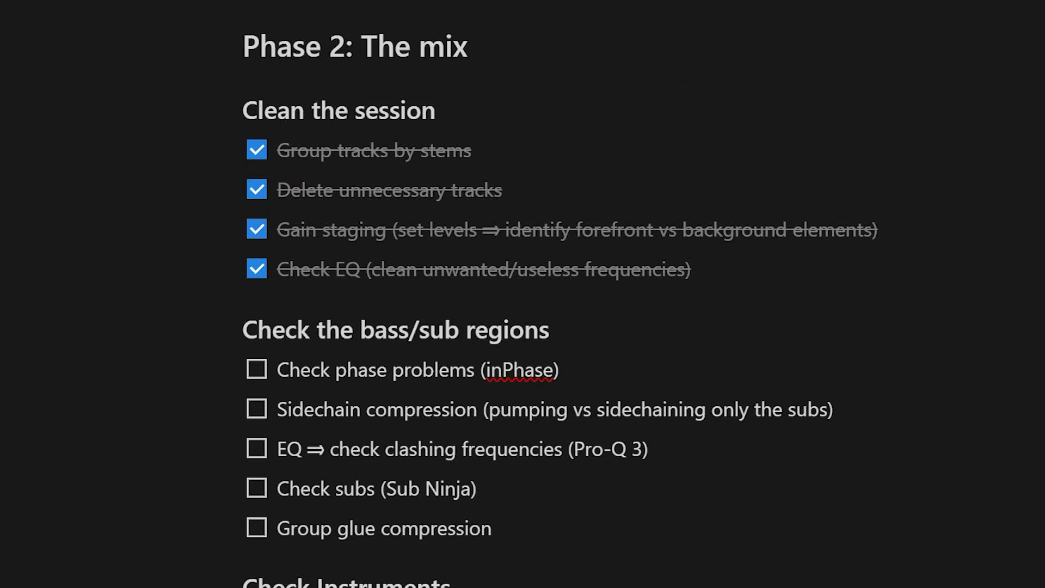
{"action": "scroll", "coordinate": [523, 305], "scroll_direction": "down", "scroll_amount": 3}
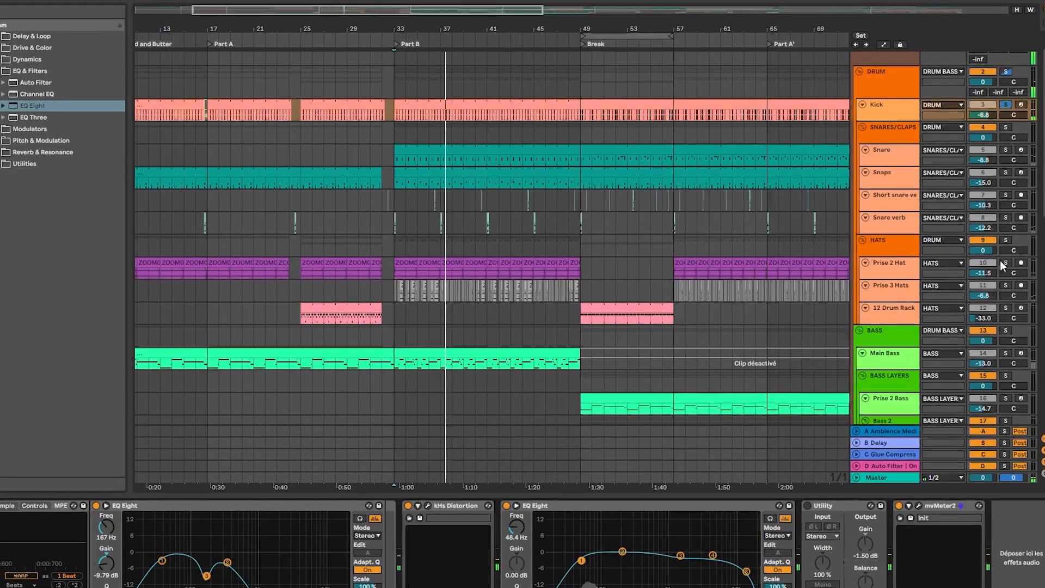
- Solo the Prise 2 Hat track instead of the Kick
{"action": "left_click", "coordinate": [1003, 259]}
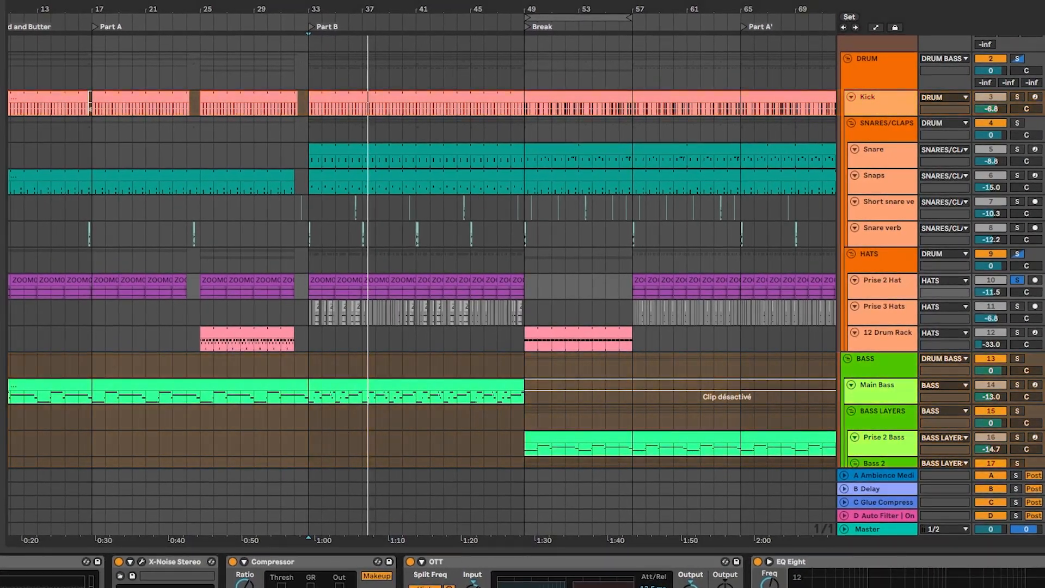
{"action": "scroll", "coordinate": [609, 303], "scroll_direction": "down", "scroll_amount": 3}
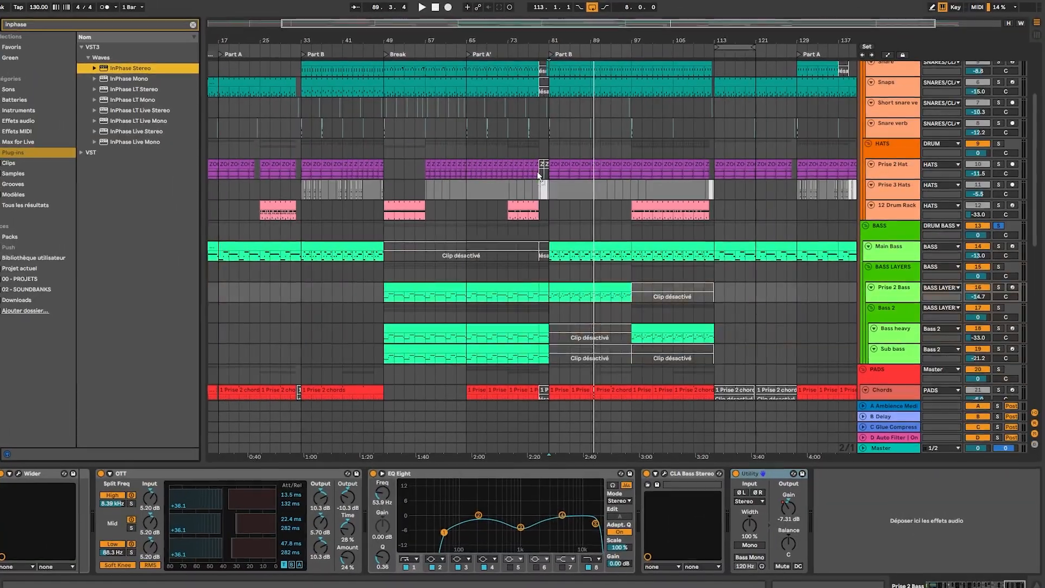
- Go through the bass tracks one by one: Main Bass, Prise 2 Bass, Bass heavy and Sub bass
{"action": "left_click", "coordinate": [885, 253]}
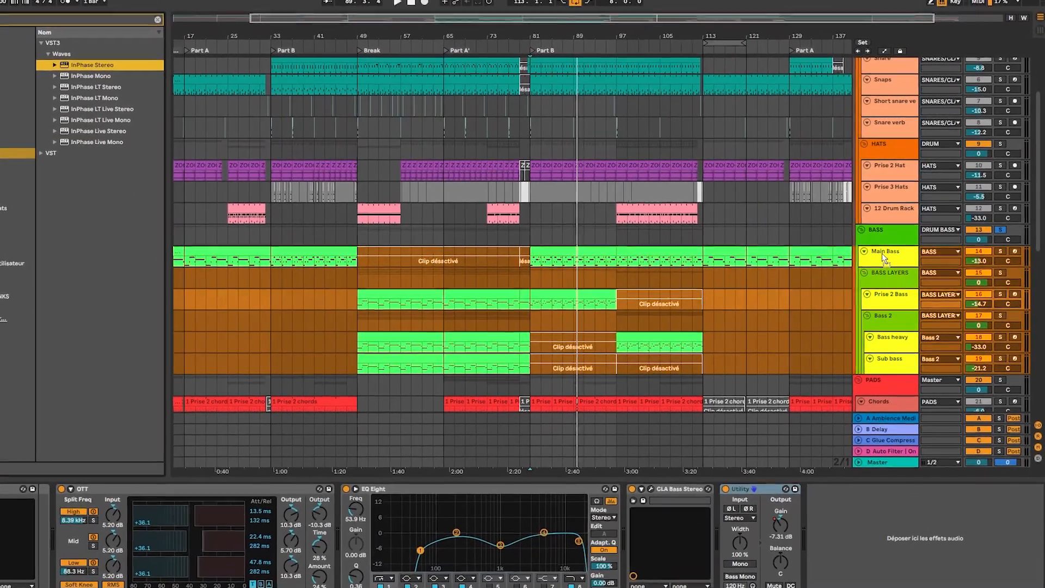
{"action": "left_click", "coordinate": [884, 254]}
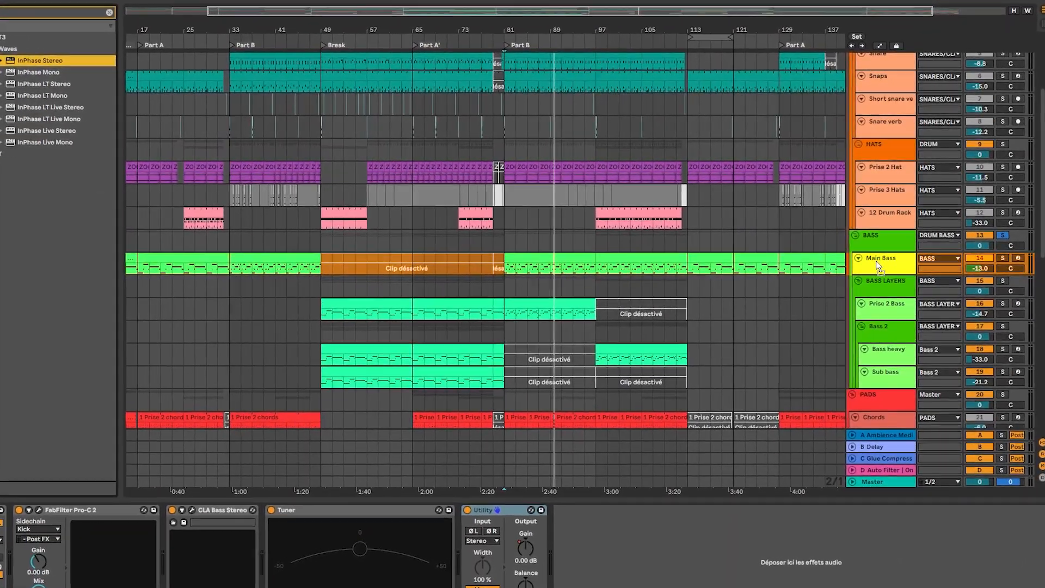
{"action": "left_click", "coordinate": [874, 309]}
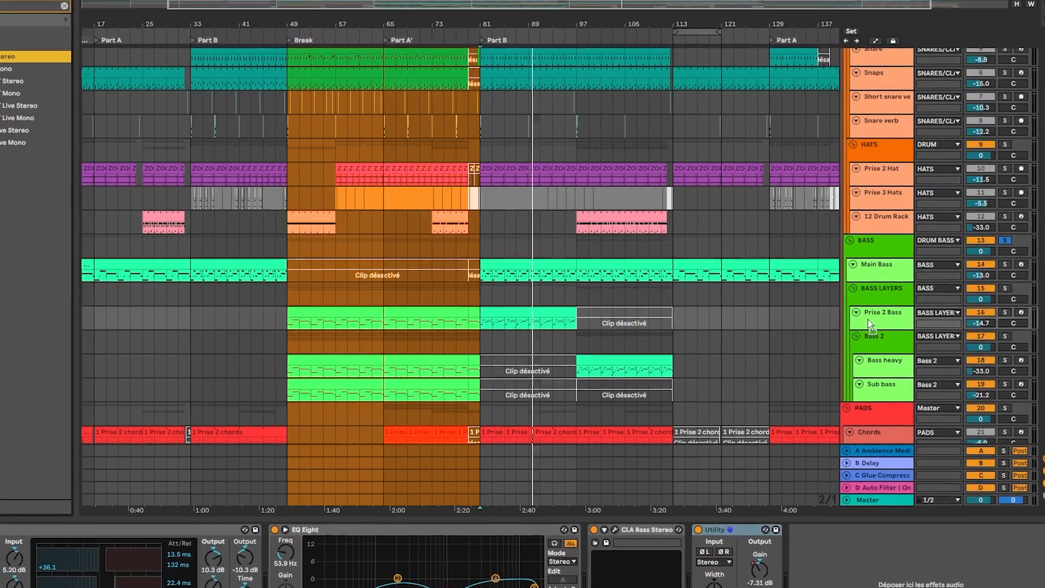
{"action": "left_click", "coordinate": [870, 322]}
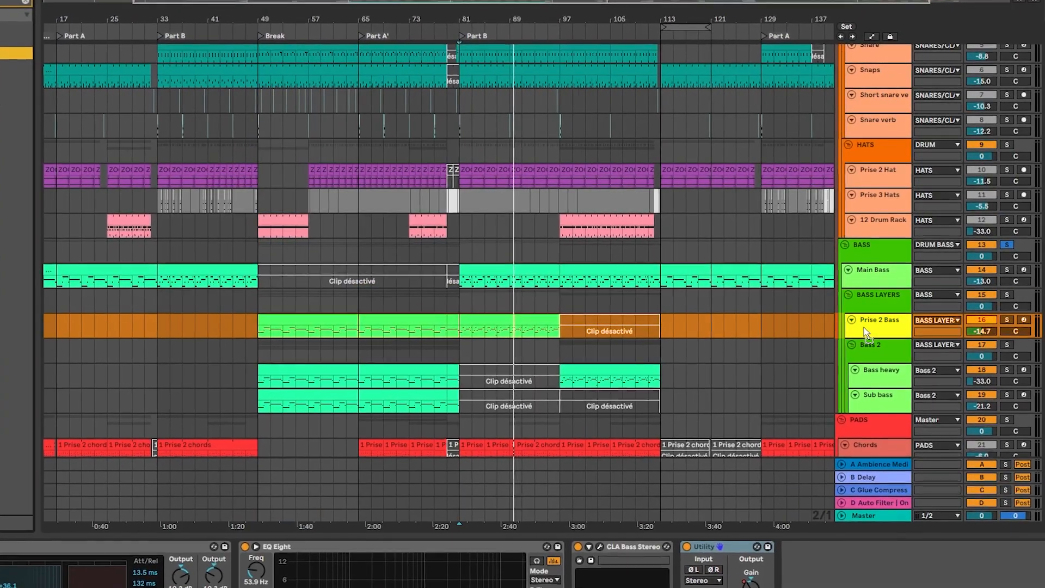
{"action": "key", "text": "Down"}
{"action": "key", "text": "Down"}
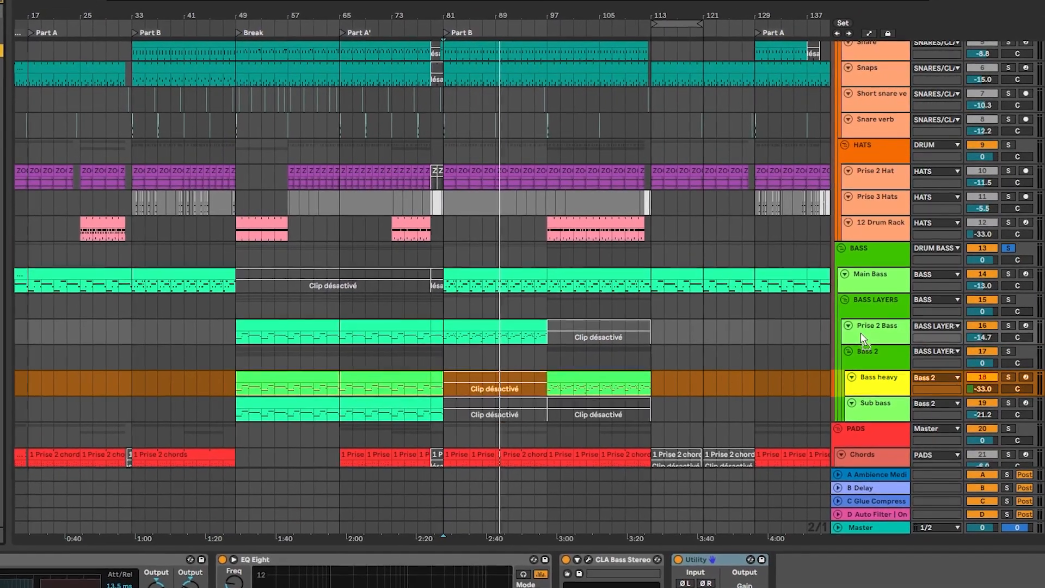
{"action": "key", "text": "Down"}
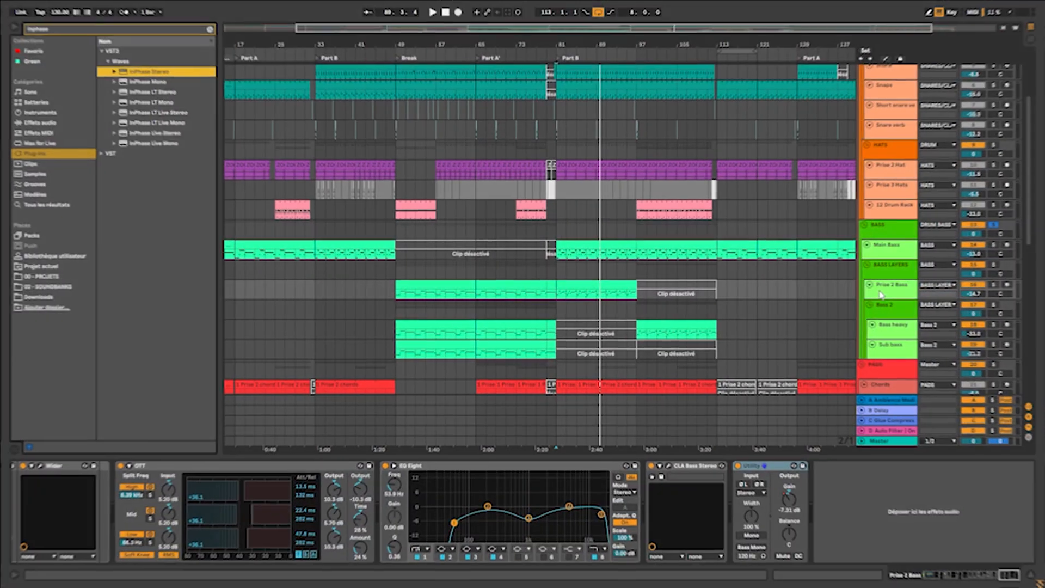
- Insert the InPhase Stereo plug-in on the Prise 2 Bass track and set up its sidechain input
{"action": "key", "text": "Return"}
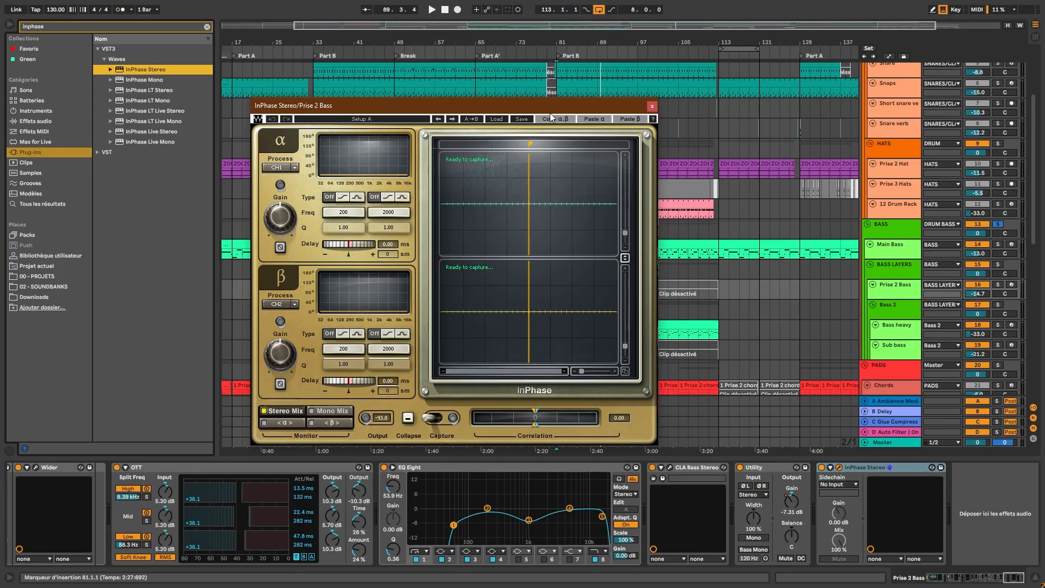
{"action": "left_click", "coordinate": [839, 467]}
{"action": "left_click", "coordinate": [838, 484]}
{"action": "left_click", "coordinate": [512, 1]}
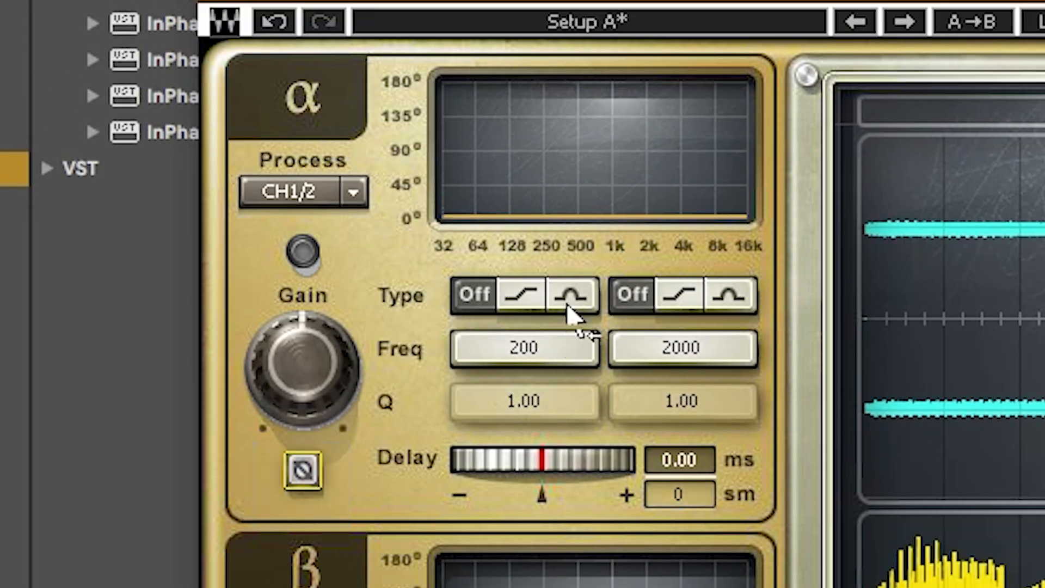
- Adjust the first phase filter in InPhase's alpha section to align the bass phase
{"action": "left_click_drag", "start_coordinate": [526, 351], "coordinate": [462, 351]}
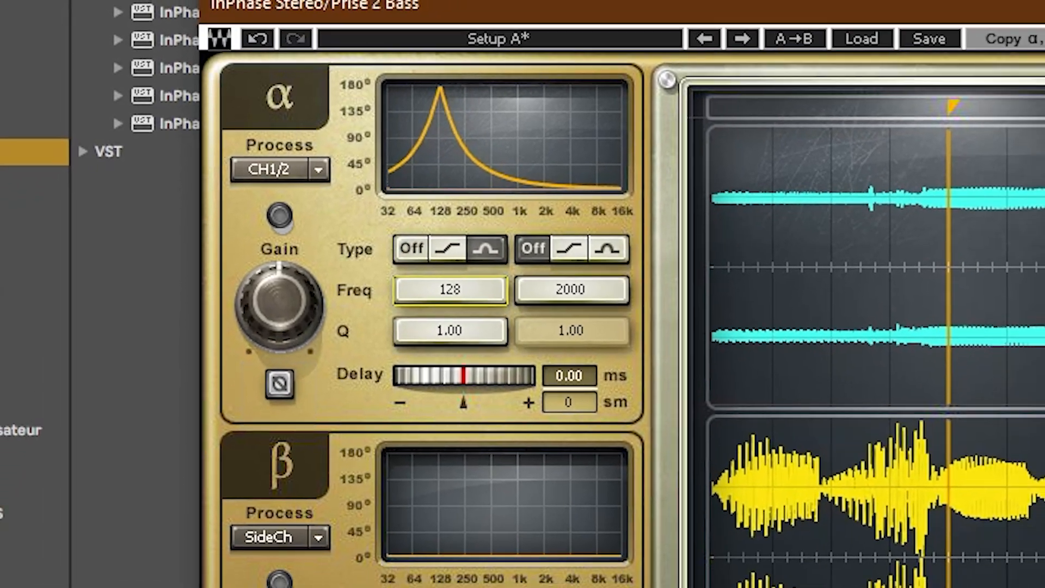
{"action": "mouse_move", "coordinate": [450, 289]}
{"action": "left_mouse_down"}
{"action": "mouse_move", "coordinate": [441, 290]}
{"action": "mouse_move", "coordinate": [470, 289]}
{"action": "left_mouse_up"}
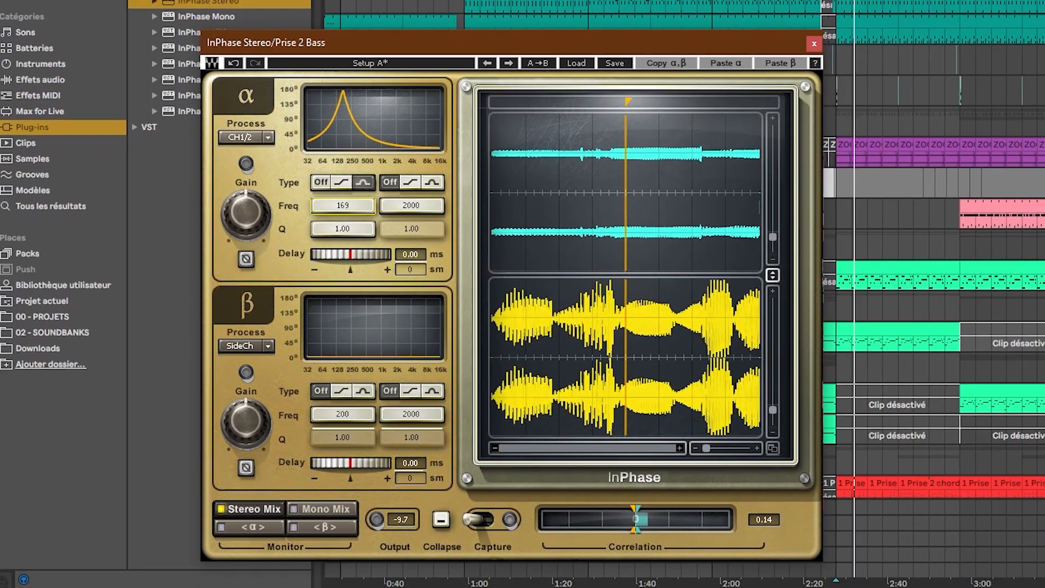
{"action": "mouse_move", "coordinate": [343, 206]}
{"action": "left_mouse_down"}
{"action": "mouse_move", "coordinate": [366, 206]}
{"action": "mouse_move", "coordinate": [350, 206]}
{"action": "left_mouse_up"}
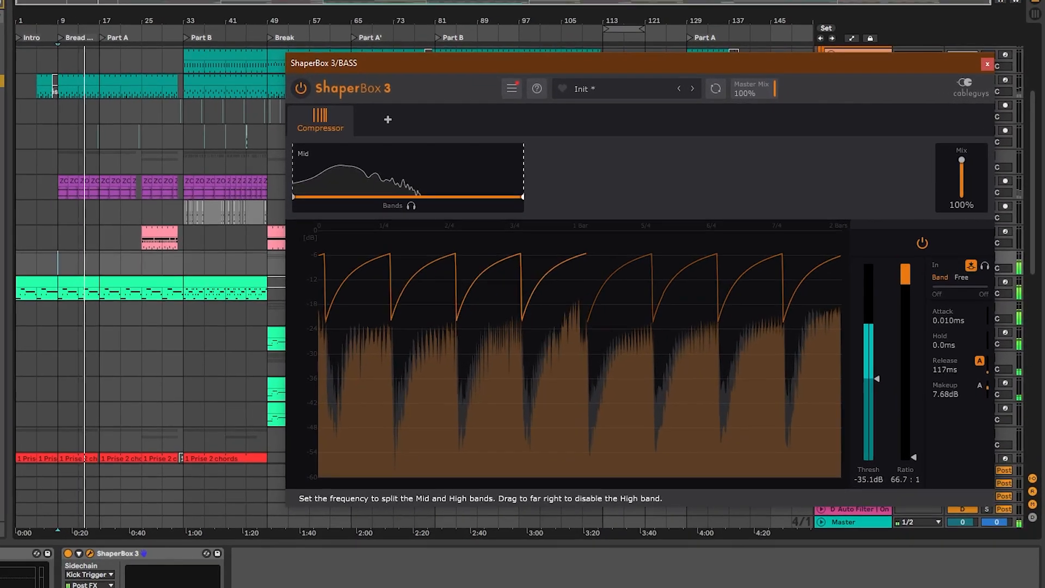
- Split the BASS group's ShaperBox 3 compressor into Mid and High bands
{"action": "left_click_drag", "start_coordinate": [553, 177], "coordinate": [421, 177]}
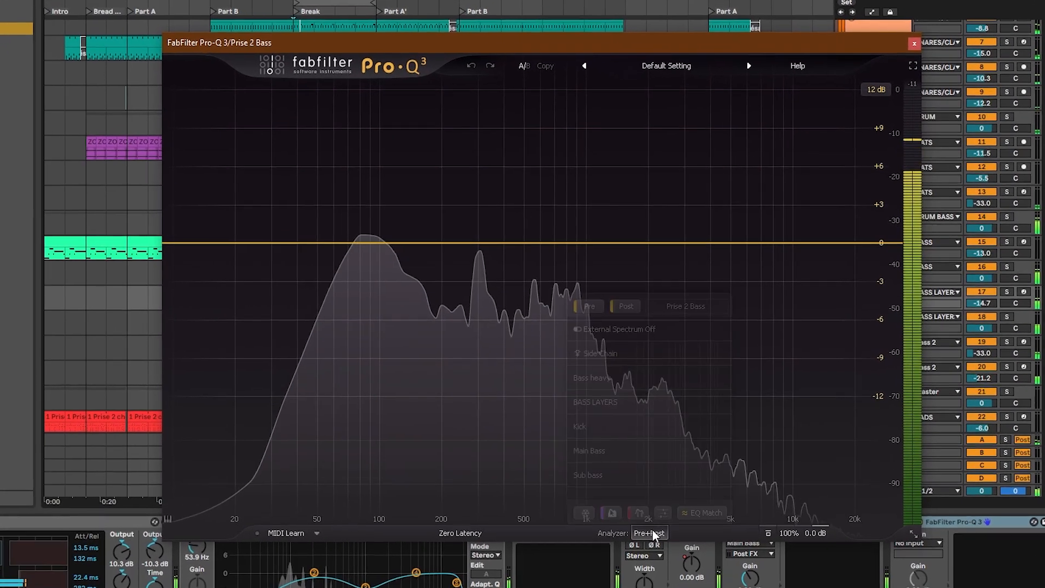
- Choose another track as the external spectrum in the Pro-Q 3 analyzer on Prise 2 Bass
{"action": "left_click", "coordinate": [663, 521]}
{"action": "left_click", "coordinate": [643, 384]}
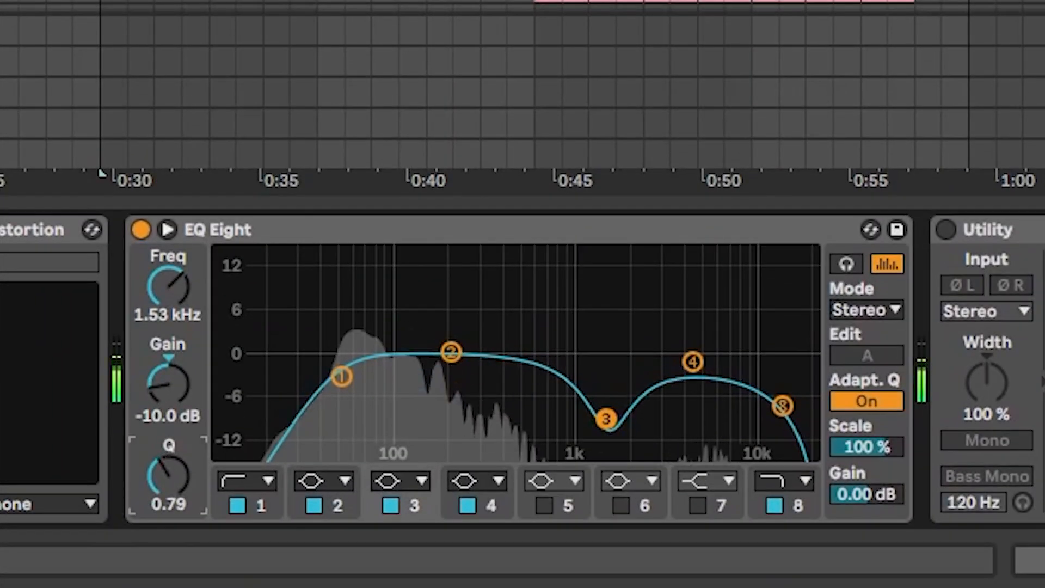
- Boost an EQ Eight band on the Kick track and toggle its EQ Eight and Compressor for comparison
{"action": "left_click_drag", "start_coordinate": [476, 359], "coordinate": [497, 254]}
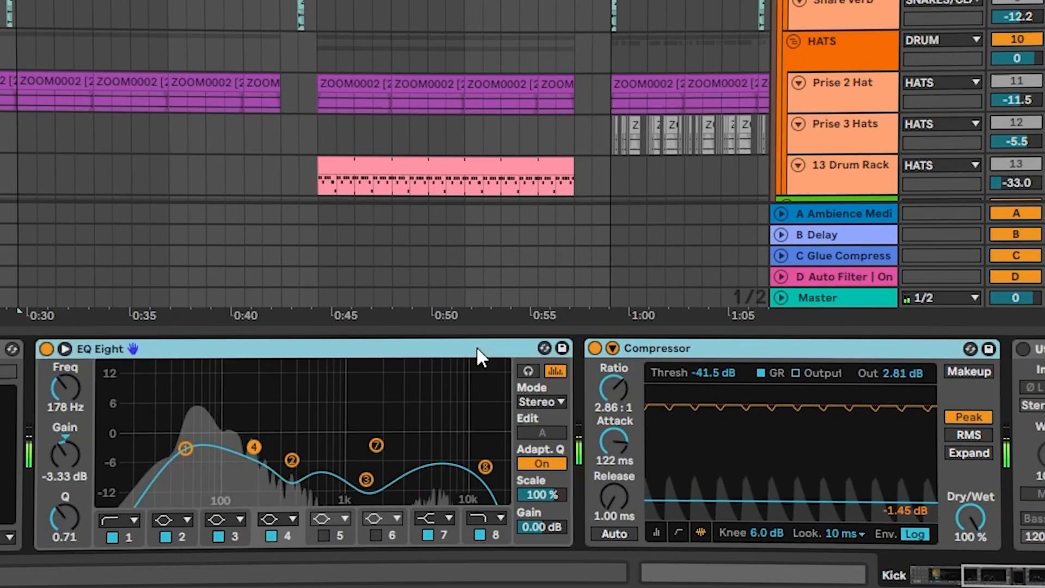
{"action": "key", "text": "0"}
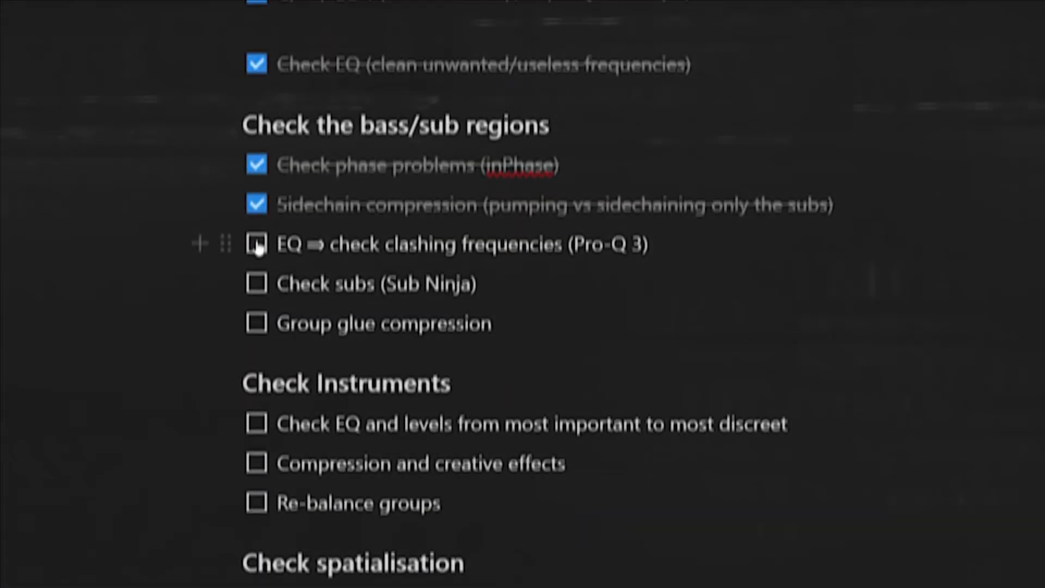
- Tick off "EQ ⇒ check clashing frequencies (Pro-Q 3)" in the checklist
{"action": "left_click", "coordinate": [257, 245]}
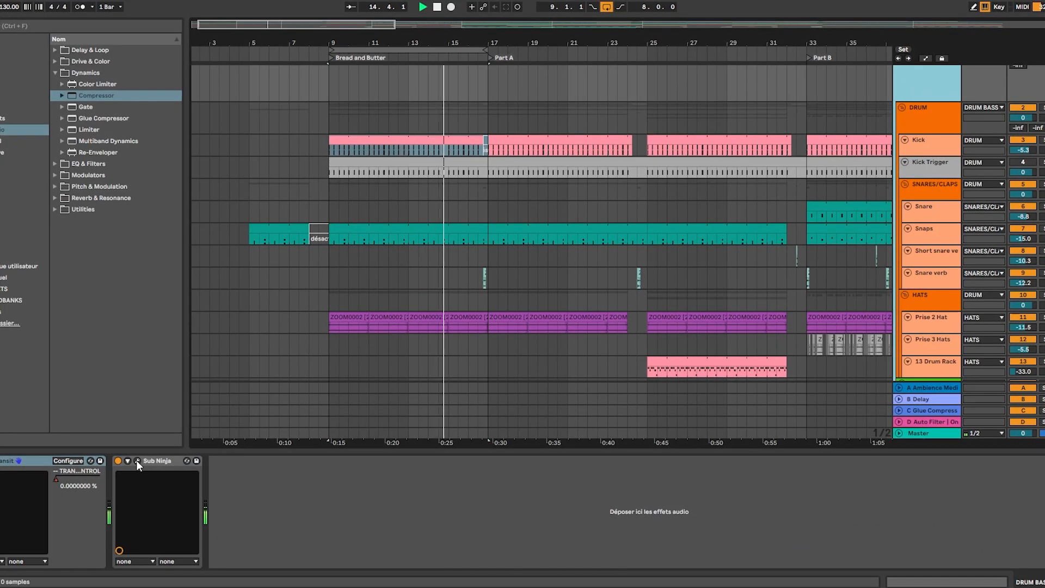
- Open Sub Ninja on the DRUM BASS group and examine the kick and sub waveforms
{"action": "left_click", "coordinate": [136, 460]}
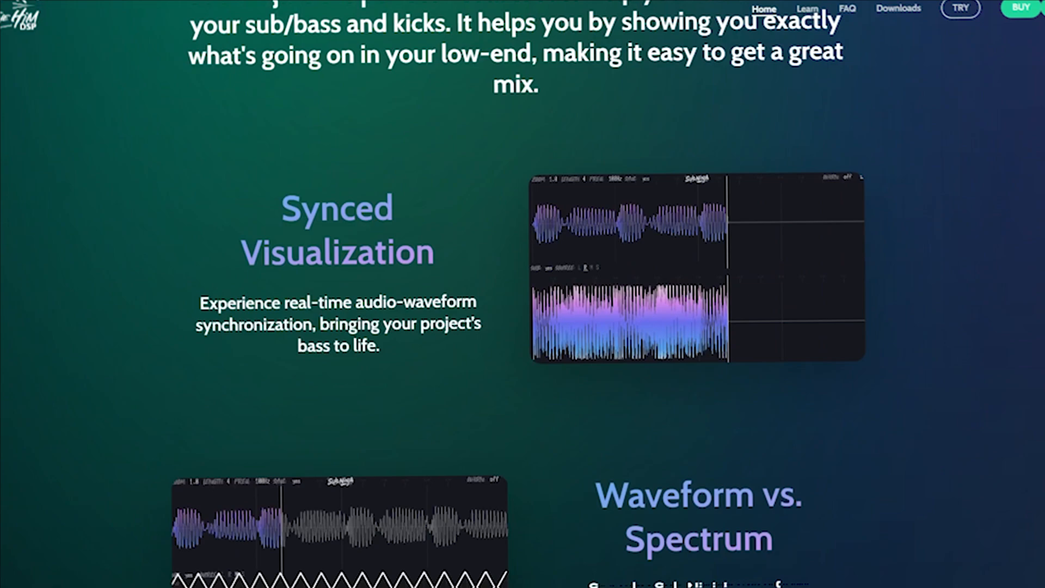
{"action": "scroll", "coordinate": [617, 472], "scroll_direction": "down", "scroll_amount": 6}
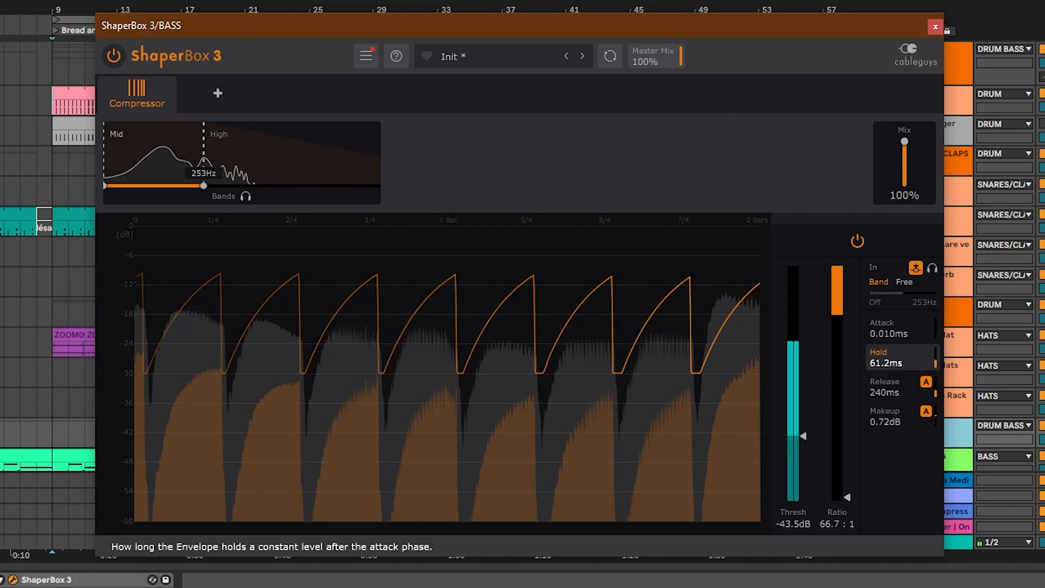
- Lengthen the hold time of the ShaperBox 3 compressor on the BASS group
{"action": "mouse_move", "coordinate": [882, 362]}
{"action": "left_mouse_down"}
{"action": "mouse_move", "coordinate": [882, 347]}
{"action": "mouse_move", "coordinate": [880, 359]}
{"action": "left_mouse_up"}
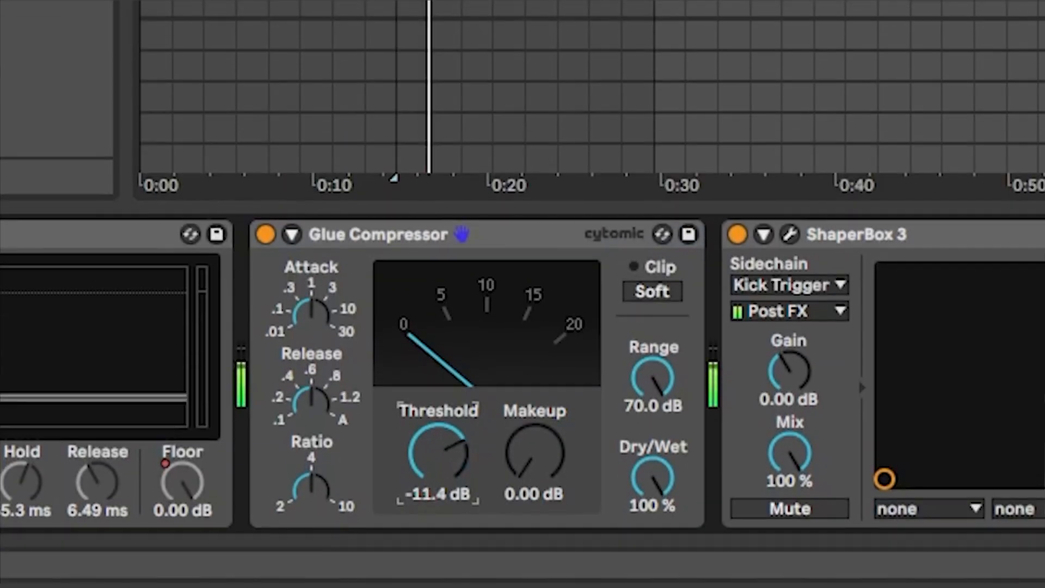
{"action": "left_click_drag", "start_coordinate": [438, 451], "coordinate": [438, 479]}
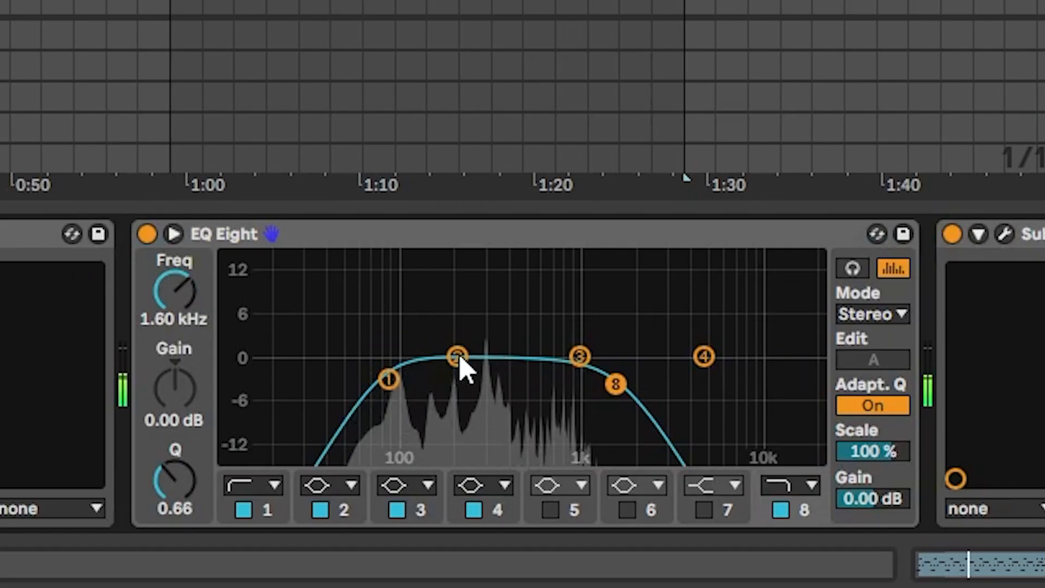
- Set the makeup gain of the BASS group's Glue Compressor to 4.76 dB
{"action": "left_click_drag", "start_coordinate": [466, 366], "coordinate": [541, 261]}
{"action": "left_click_drag", "start_coordinate": [182, 392], "coordinate": [182, 436]}
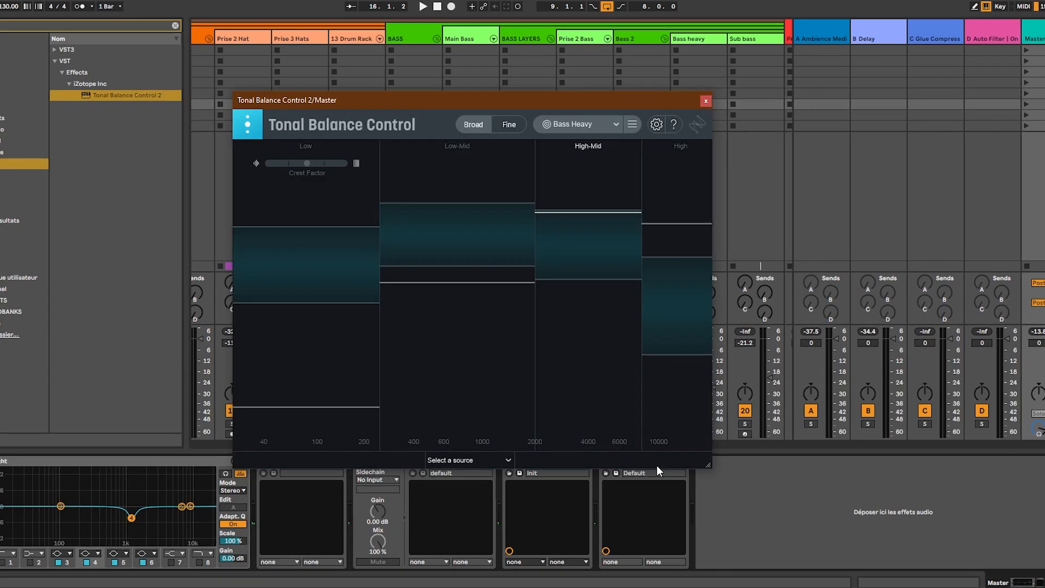
- Examine the master's tonal balance in Tonal Balance Control's Fine display, and return to the arrangement
{"action": "left_click", "coordinate": [517, 121]}
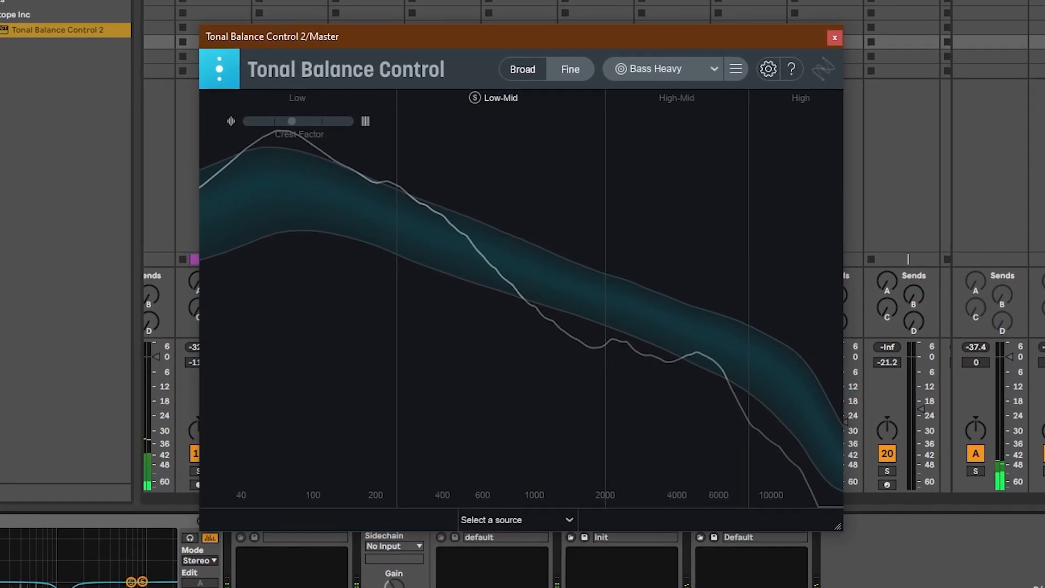
{"action": "key", "text": "Tab"}
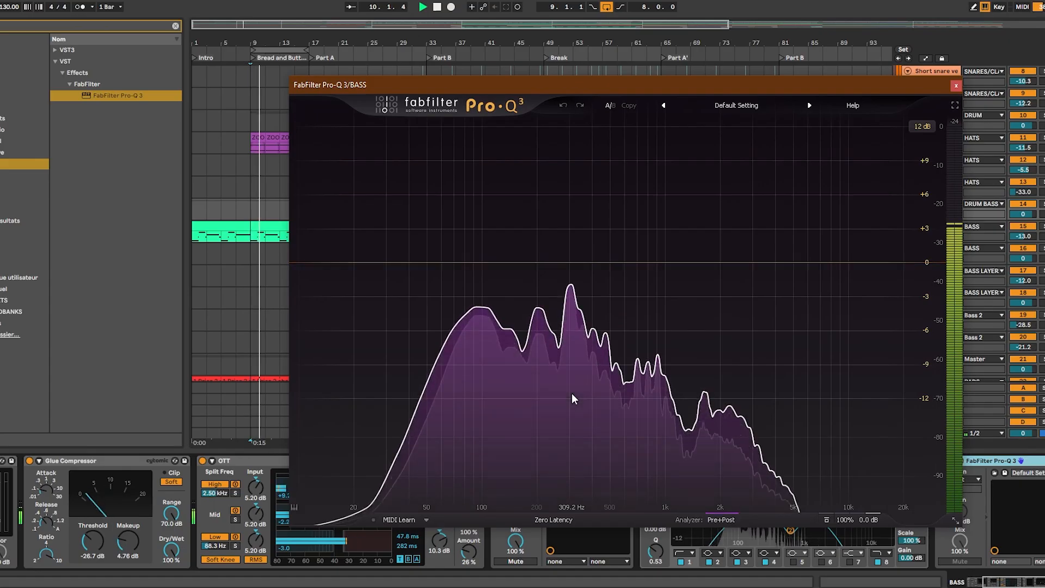
- In the Kick's Pro-Q 3, lower the low-shelf band 2 and give bell band 3 a dynamic range of about -16 dB
{"action": "mouse_move", "coordinate": [572, 393]}
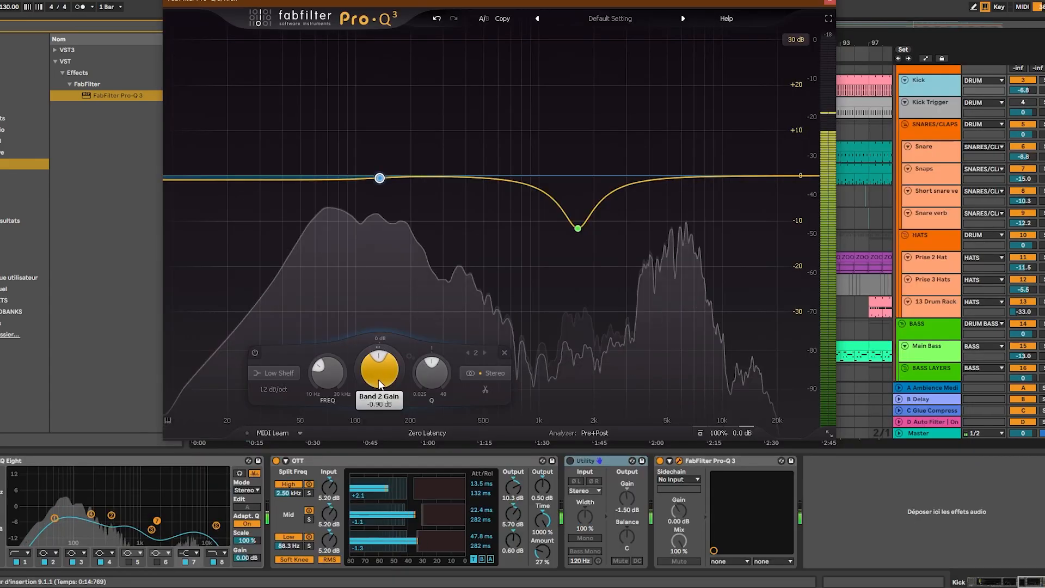
{"action": "left_click_drag", "start_coordinate": [378, 380], "coordinate": [379, 404]}
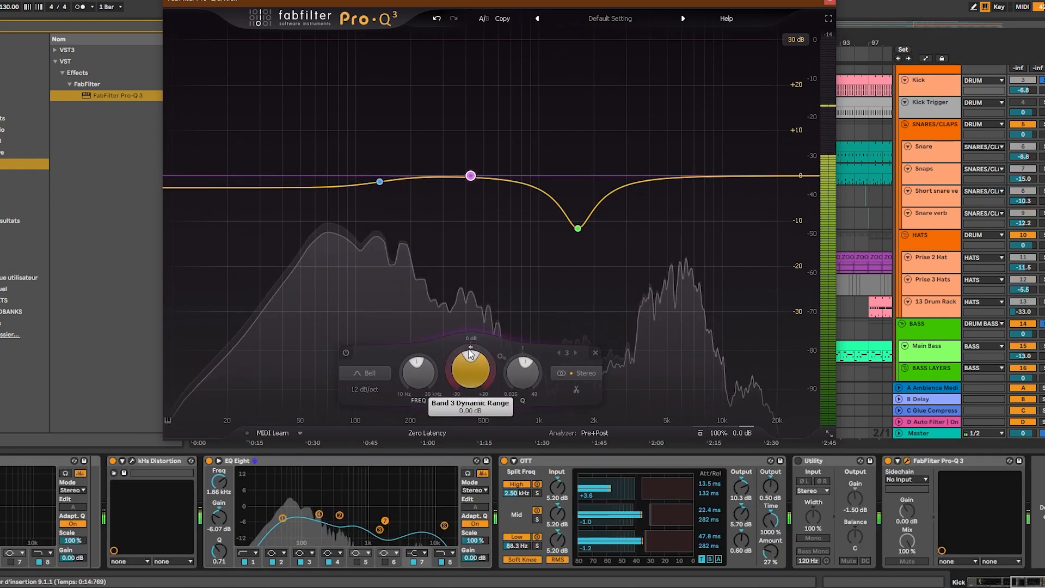
{"action": "left_click_drag", "start_coordinate": [464, 379], "coordinate": [456, 433]}
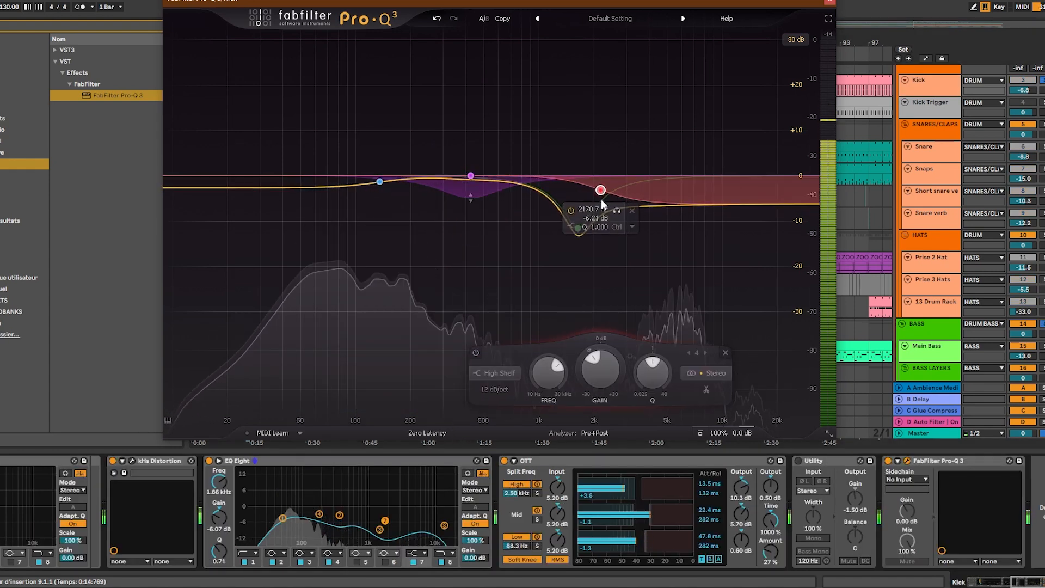
{"action": "left_click_drag", "start_coordinate": [601, 199], "coordinate": [596, 191]}
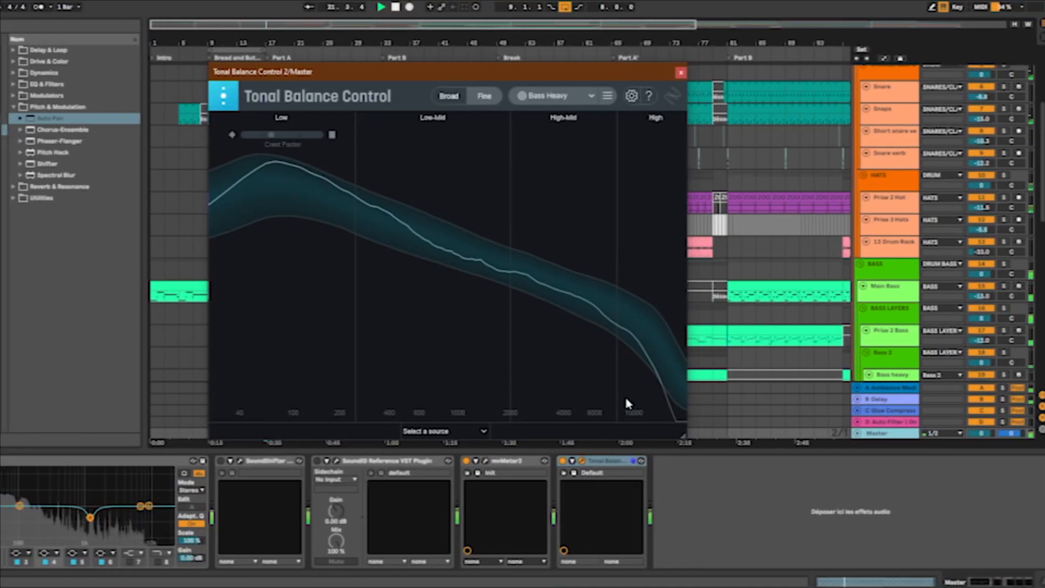
- Close the Tonal Balance Control window
{"action": "left_click", "coordinate": [677, 72]}
- In the Chords track's EQ Eight after CLA Effects, raise the low-cut frequency and set band 2 to 400 Hz at -5.83 dB
{"action": "scroll", "coordinate": [822, 218], "scroll_direction": "up", "scroll_amount": 5}
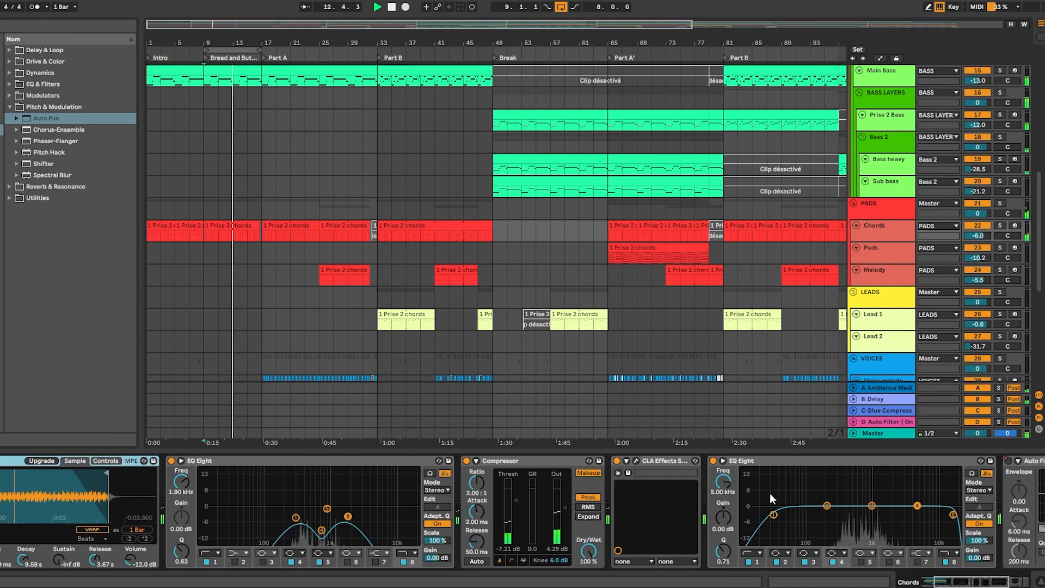
{"action": "left_click_drag", "start_coordinate": [783, 515], "coordinate": [848, 522]}
{"action": "left_click_drag", "start_coordinate": [602, 435], "coordinate": [602, 422]}
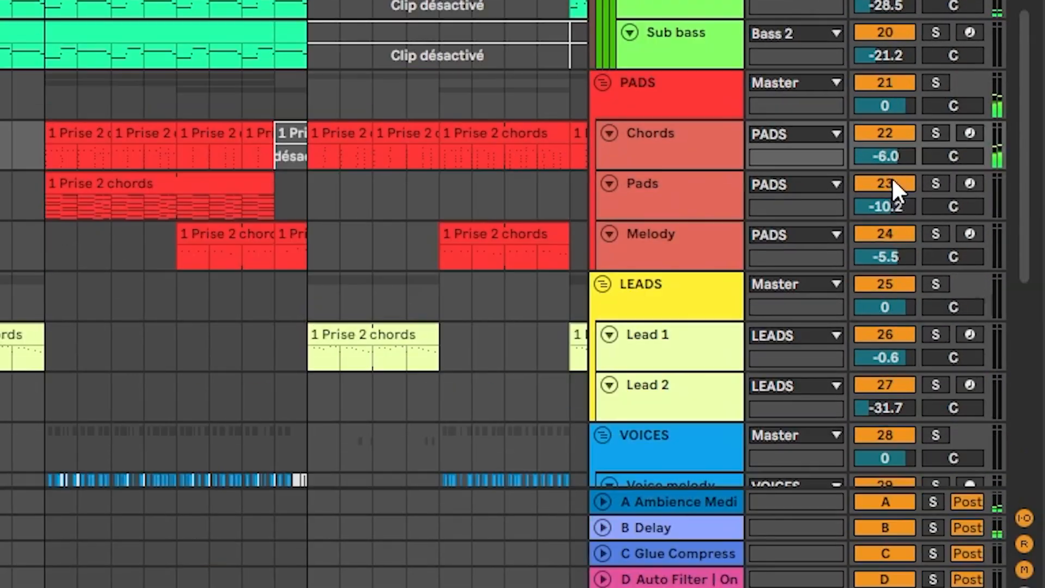
- Raise the Chords track's volume to -3.4 dB and shape a 12 dB/oct high cut near 1.84 kHz in the Melody track's Pro-Q 3
{"action": "left_click_drag", "start_coordinate": [888, 157], "coordinate": [888, 145]}
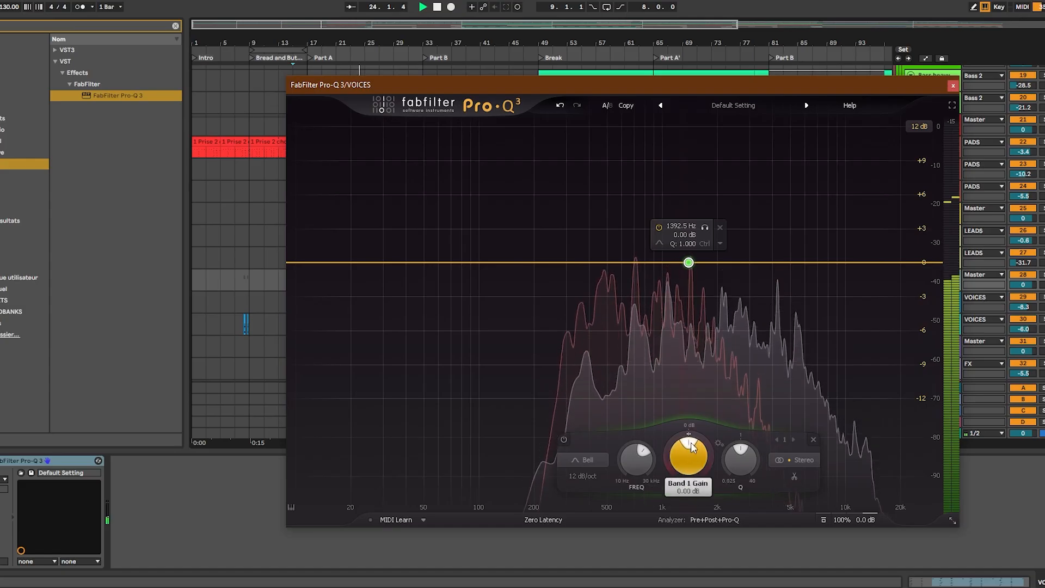
{"action": "left_click_drag", "start_coordinate": [691, 460], "coordinate": [693, 464]}
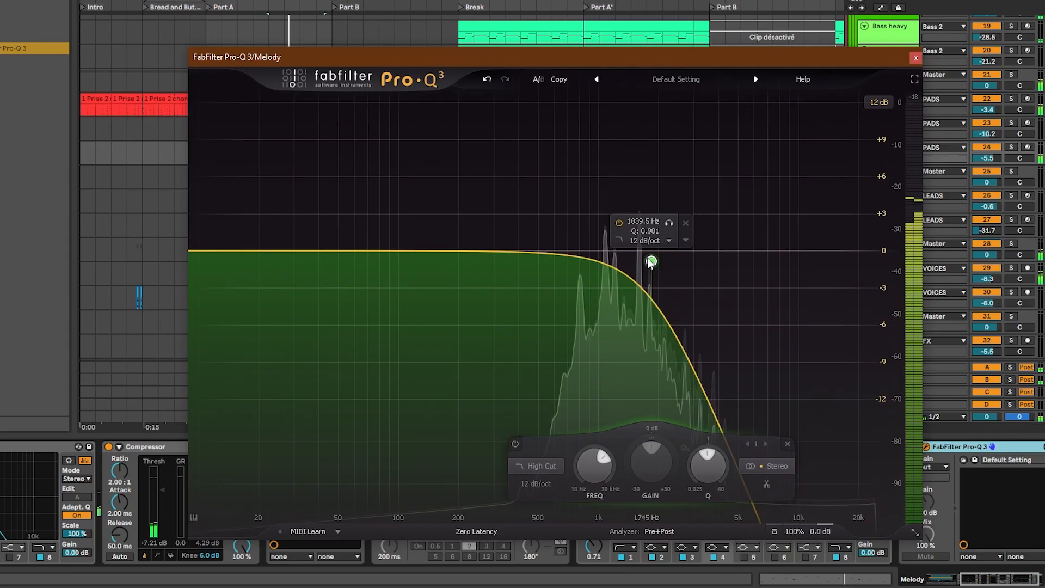
{"action": "left_click_drag", "start_coordinate": [651, 262], "coordinate": [651, 270]}
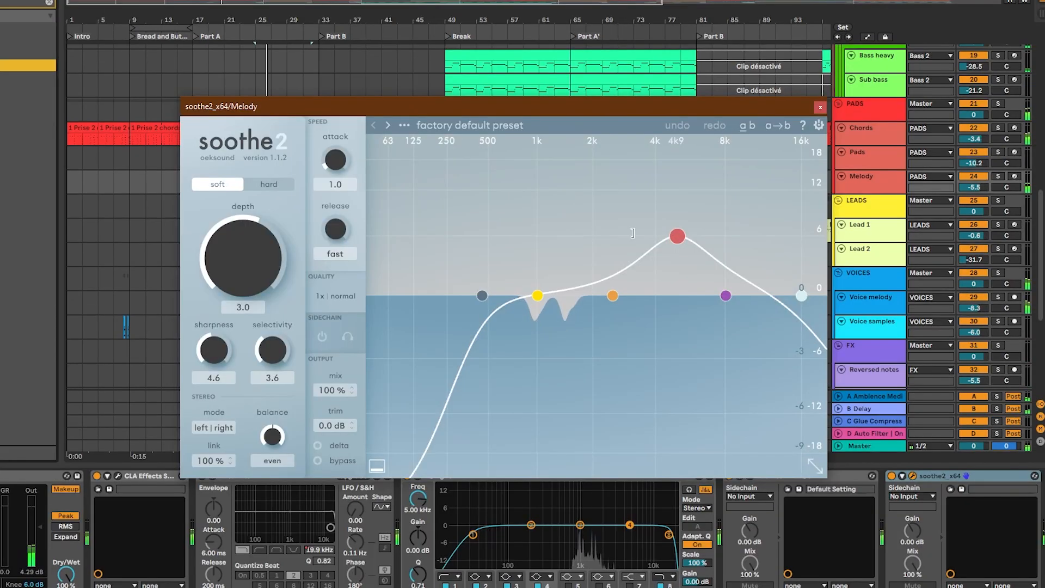
{"action": "left_click_drag", "start_coordinate": [633, 233], "coordinate": [578, 229]}
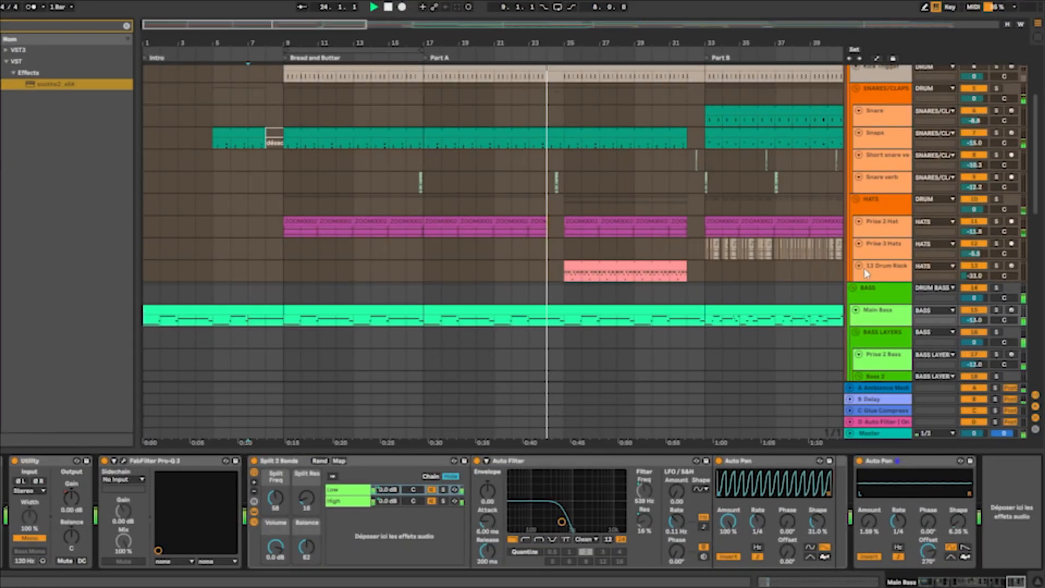
- Set the volume of the soloed ZOOM0004-1 chain in the drum rack to -7 dB
{"action": "left_click", "coordinate": [1005, 293]}
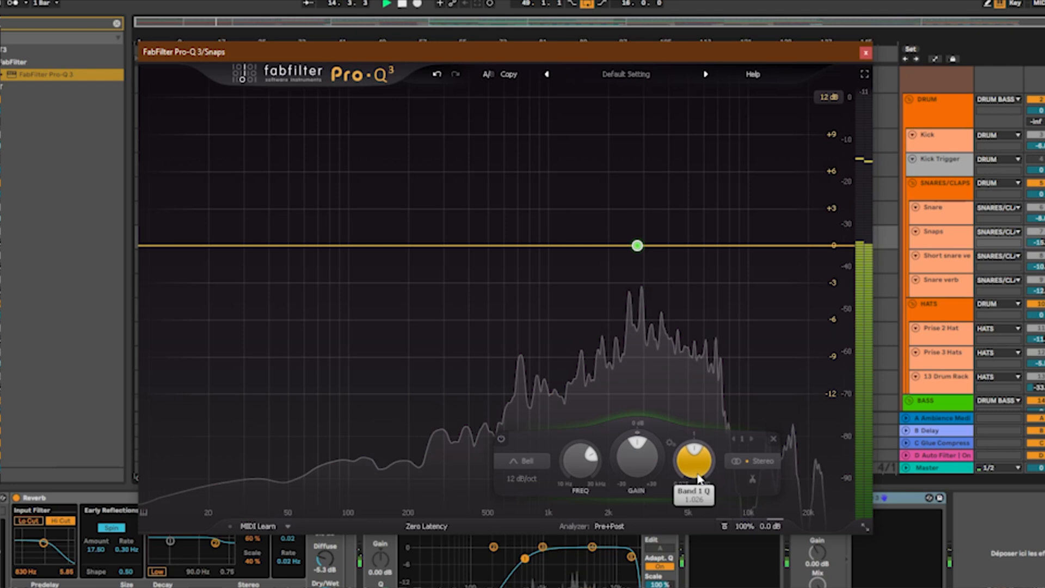
{"action": "left_click_drag", "start_coordinate": [637, 456], "coordinate": [635, 536]}
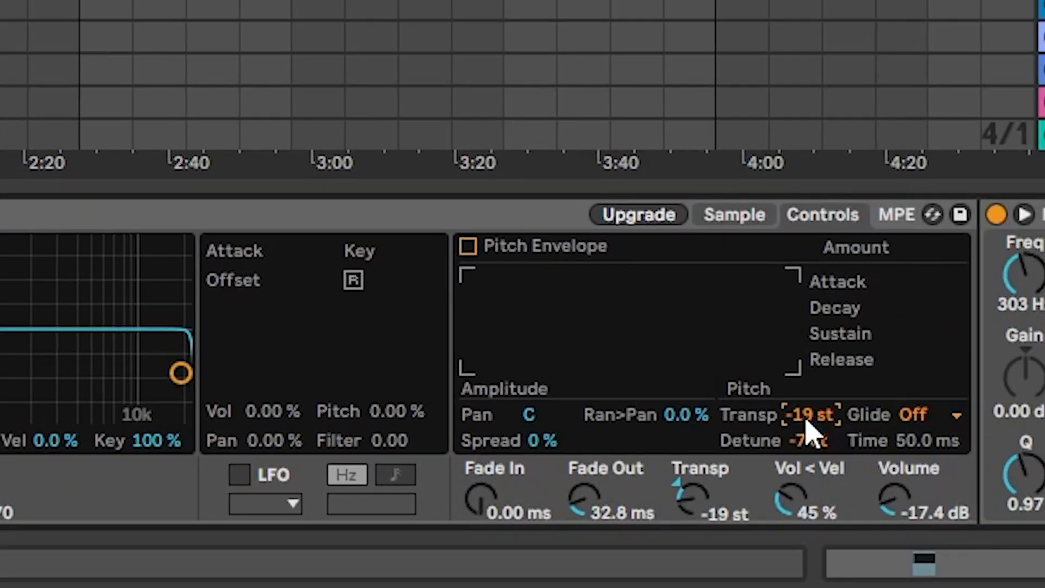
{"action": "type", "text": "-7"}
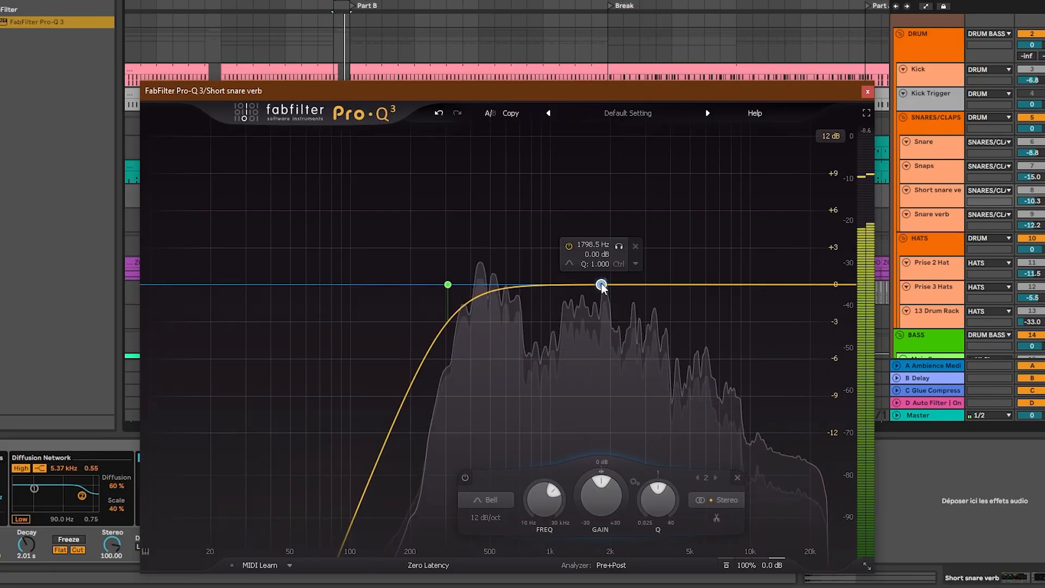
- Cut bell band 2 to about -6.4 dB near 1758 Hz in the Short snare verb's Pro-Q 3, and tick off the EQ and levels check
{"action": "left_click_drag", "start_coordinate": [599, 285], "coordinate": [599, 364]}
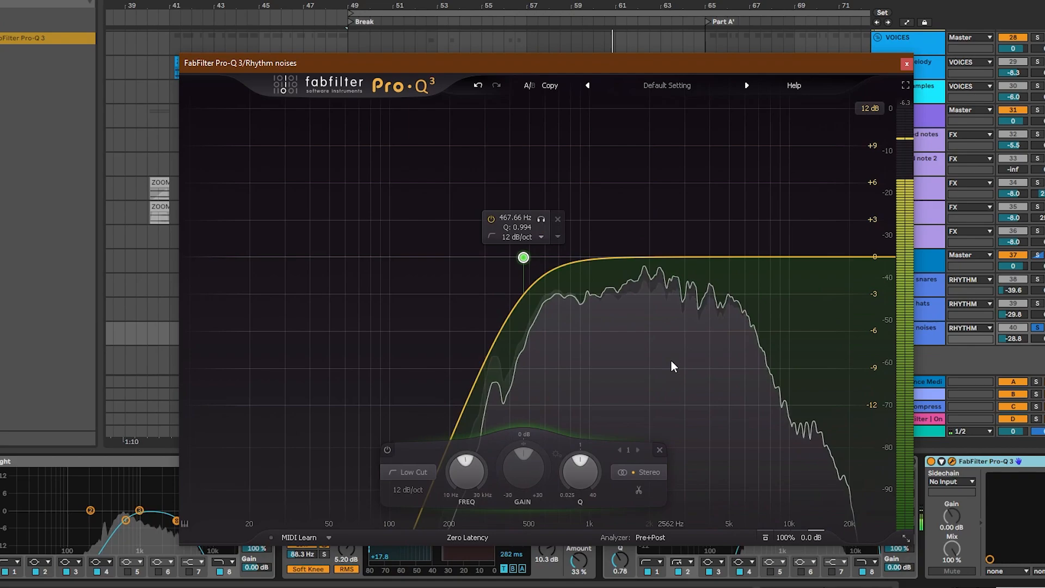
{"action": "left_click_drag", "start_coordinate": [550, 258], "coordinate": [619, 373]}
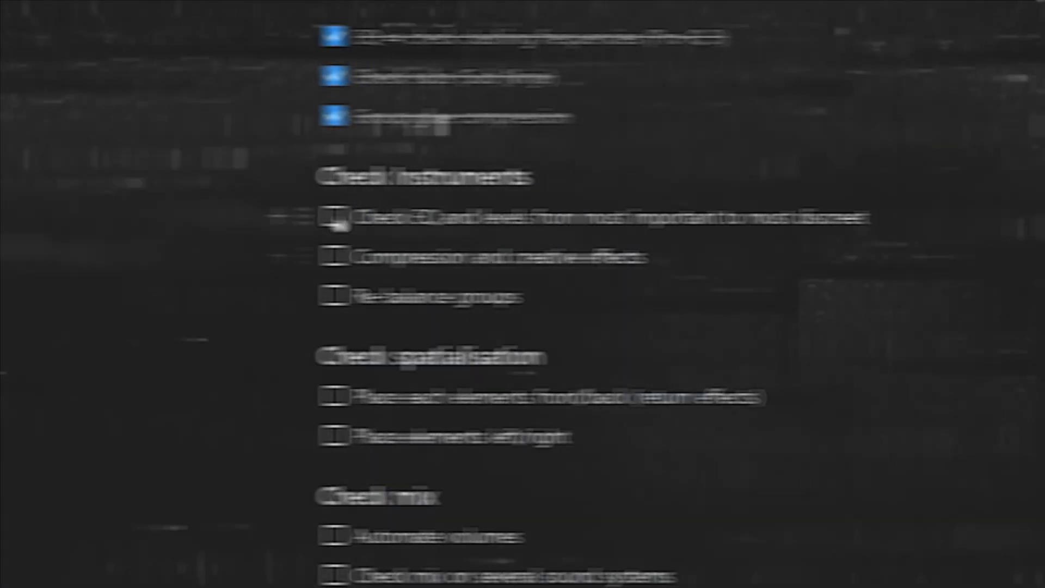
{"action": "left_click", "coordinate": [259, 218]}
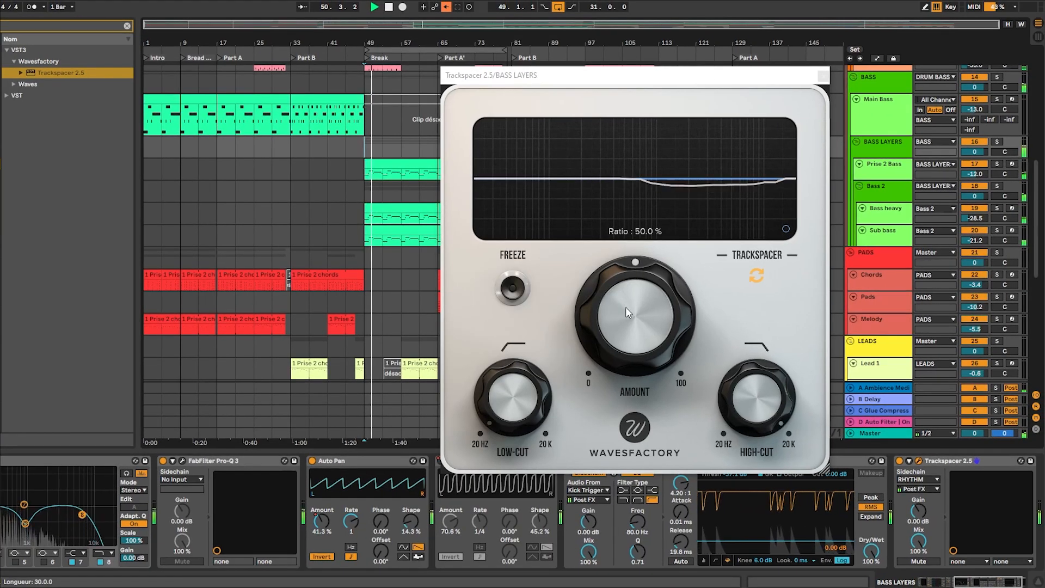
- Adjust Trackspacer on the BASS LAYERS group, using RHYTHM post FX as its sidechain source
{"action": "left_click_drag", "start_coordinate": [625, 307], "coordinate": [609, 365]}
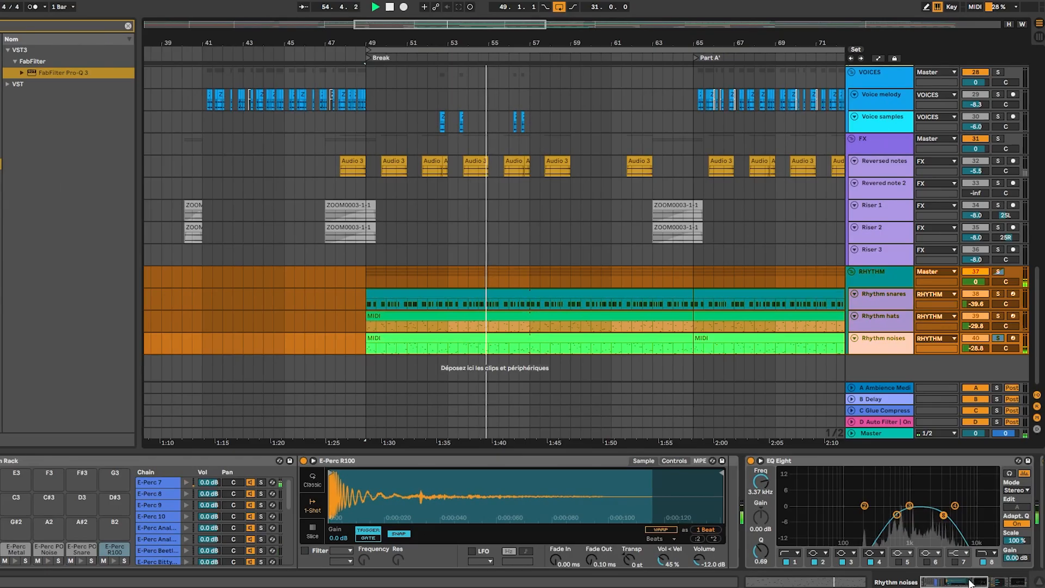
{"action": "left_click", "coordinate": [971, 583]}
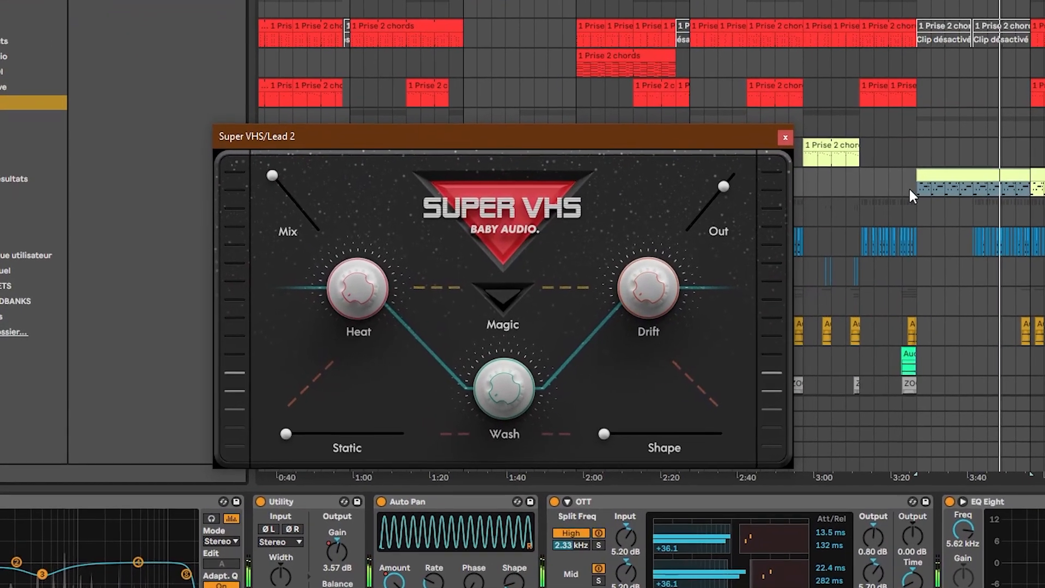
- Turn on the Magic effect in Super VHS on the Lead 2 track
{"action": "left_click", "coordinate": [472, 314]}
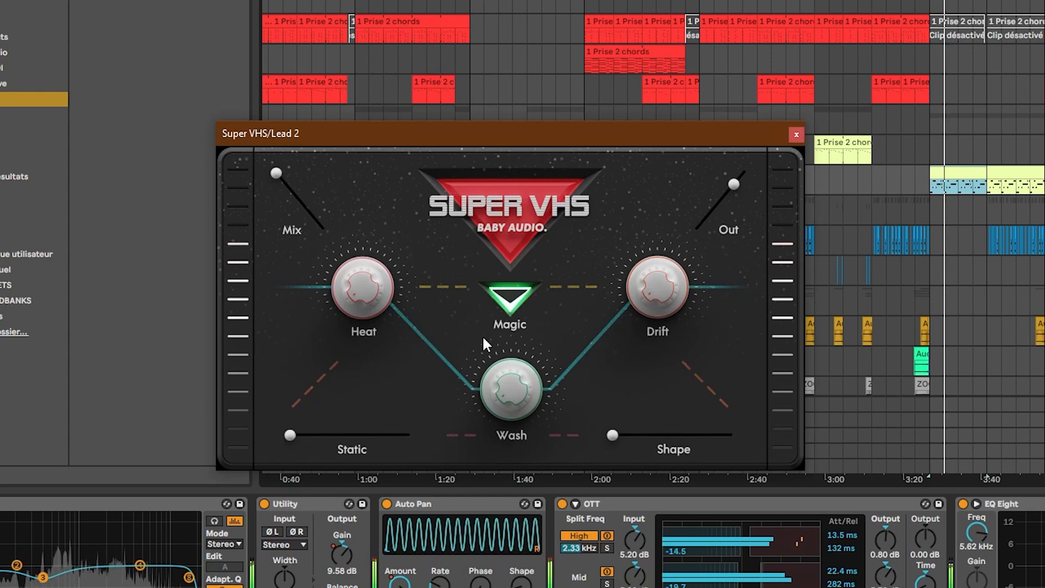
{"action": "left_click_drag", "start_coordinate": [514, 393], "coordinate": [521, 304]}
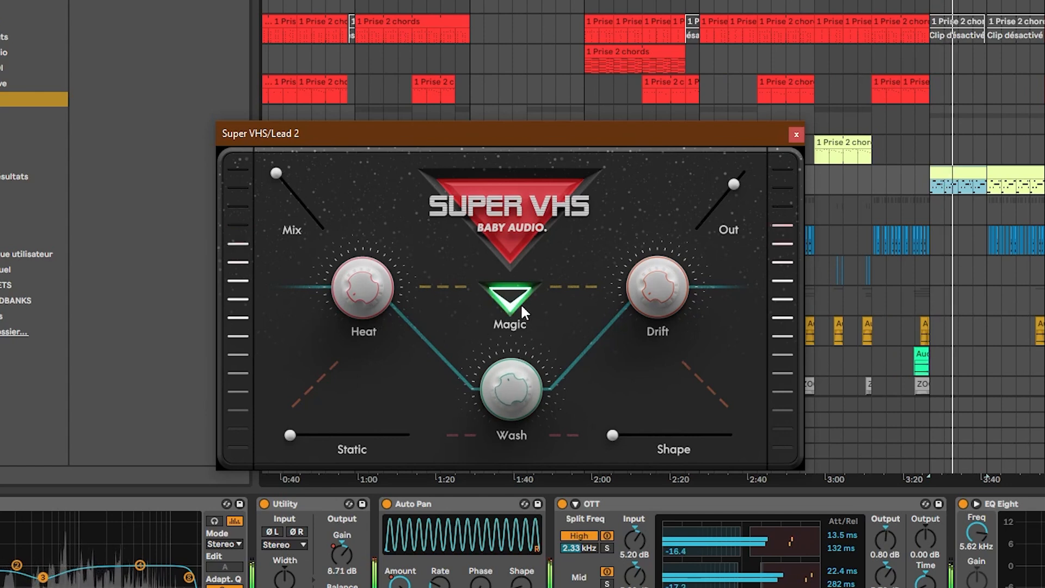
- Pan the Prise 2 Hat track to 9R and the 14 Drum Rack track slightly to the left
{"action": "left_click_drag", "start_coordinate": [321, 228], "coordinate": [302, 211]}
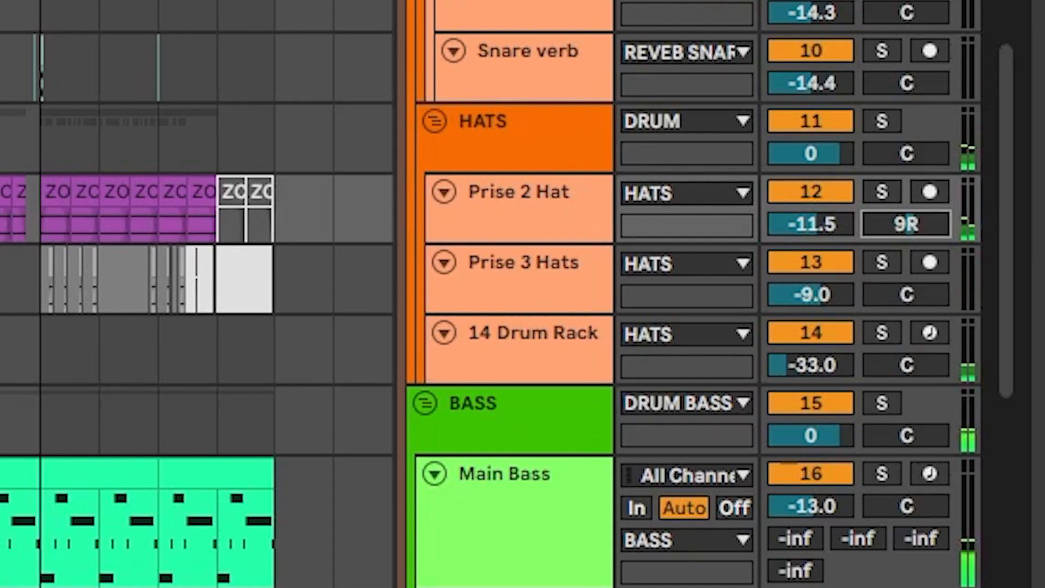
{"action": "left_click_drag", "start_coordinate": [906, 366], "coordinate": [907, 372]}
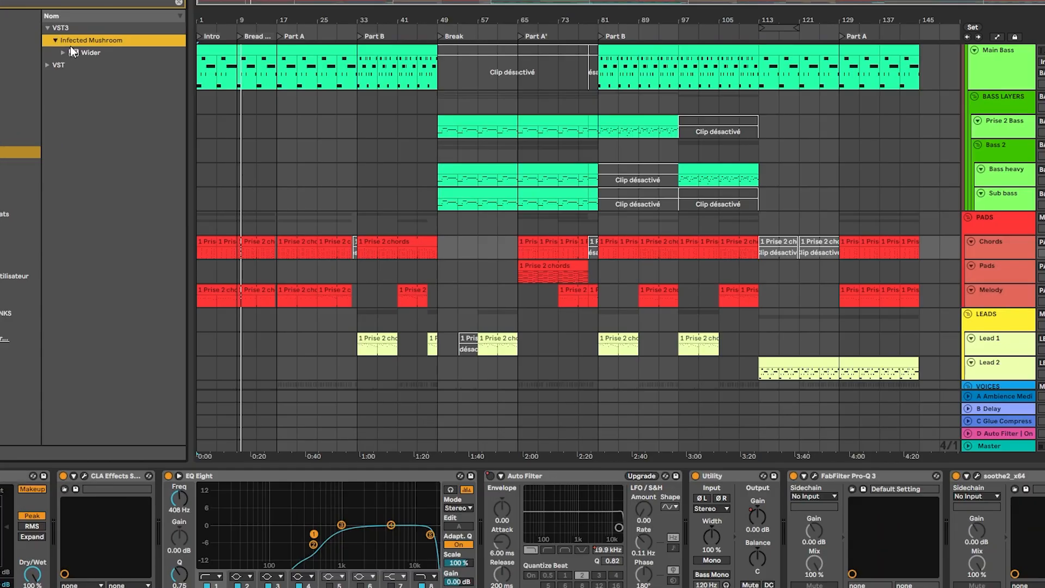
- Add the Wider plug-in to the Chords track, raise its width and toggle playback
{"action": "left_click_drag", "start_coordinate": [254, 261], "coordinate": [335, 260]}
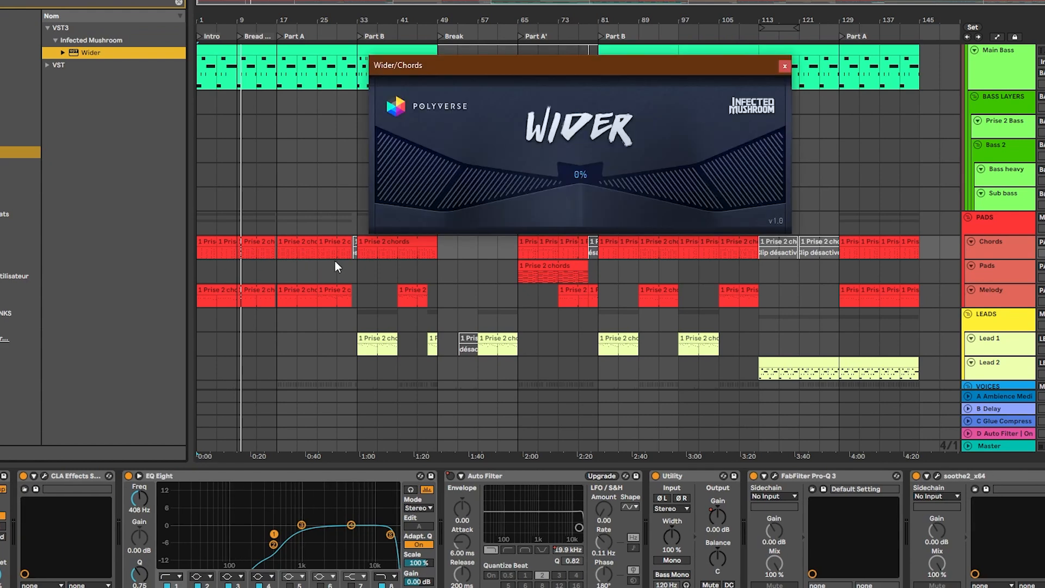
{"action": "left_click_drag", "start_coordinate": [575, 153], "coordinate": [578, 112]}
{"action": "key", "text": "space"}
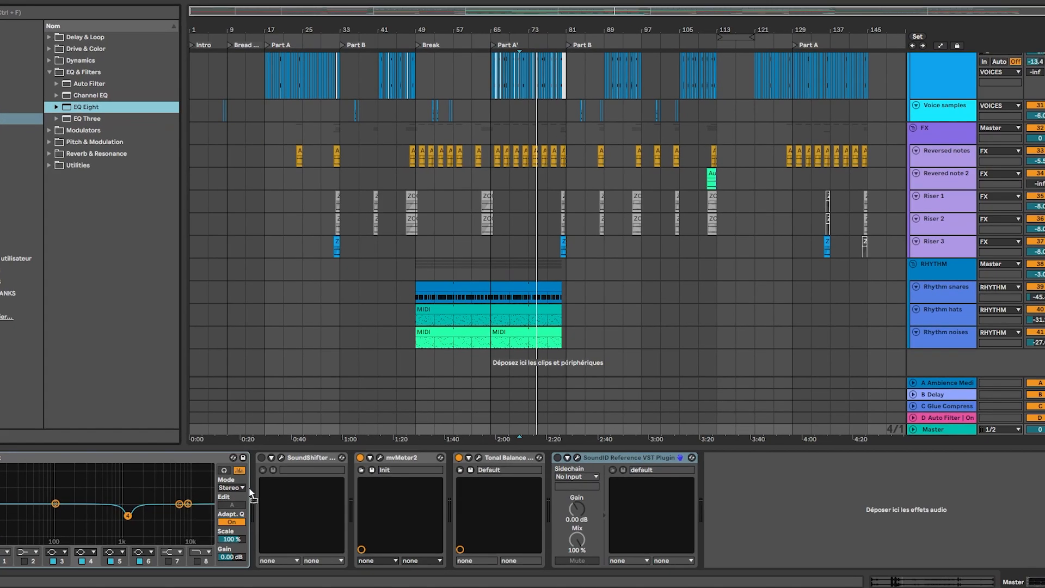
- Insert an EQ Eight before SoundShifter on the master, in M/S mode with the side channel selected for editing
{"action": "left_click_drag", "start_coordinate": [249, 488], "coordinate": [253, 485]}
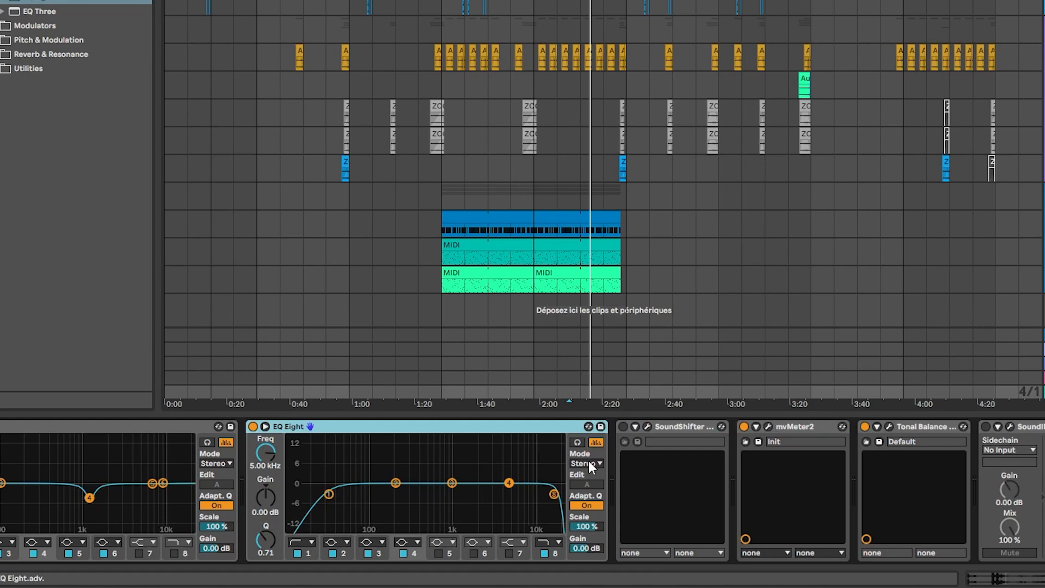
{"action": "left_click", "coordinate": [589, 463]}
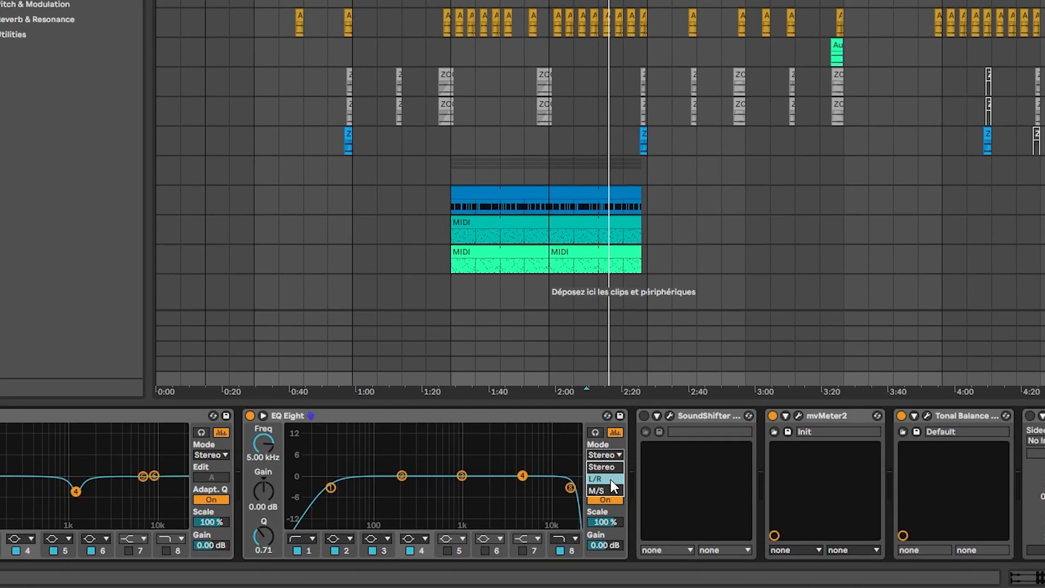
{"action": "left_click", "coordinate": [591, 495]}
{"action": "left_click", "coordinate": [588, 484]}
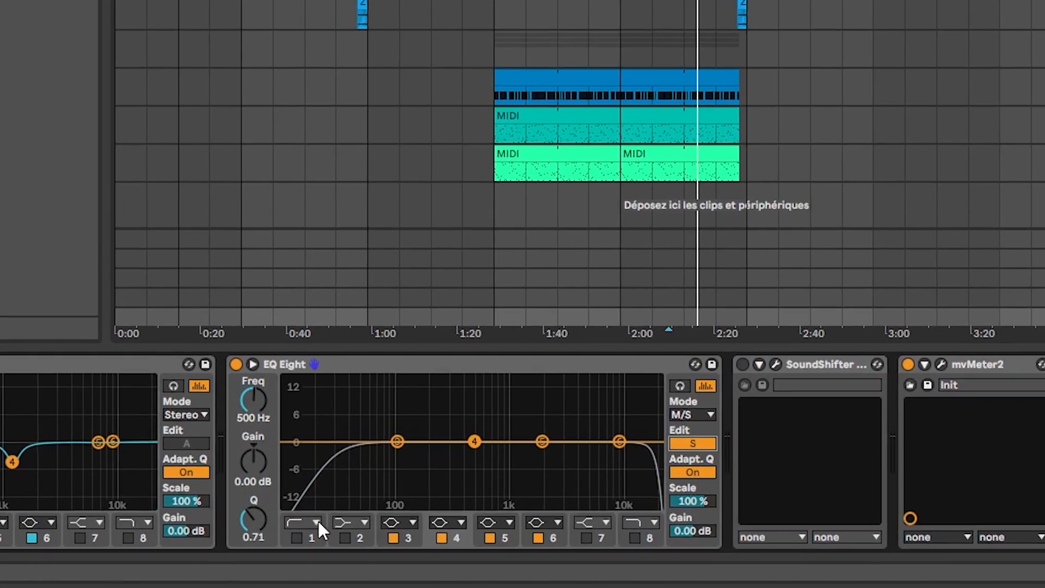
- Enable band 1 of the master's side EQ as a steep x4 low cut and move it to about 132 Hz
{"action": "left_click", "coordinate": [316, 526]}
{"action": "left_click", "coordinate": [300, 412]}
{"action": "left_click", "coordinate": [296, 528]}
{"action": "left_click_drag", "start_coordinate": [358, 418], "coordinate": [433, 436]}
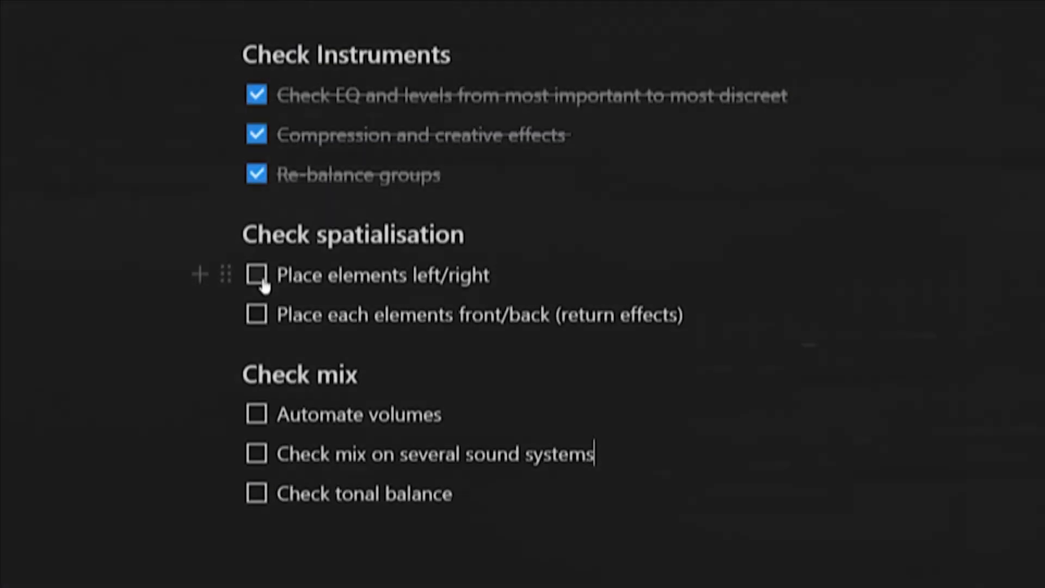
- Select the A Ambience Medium return track and open its FabFilter Pro-Q 3
{"action": "left_click", "coordinate": [257, 261]}
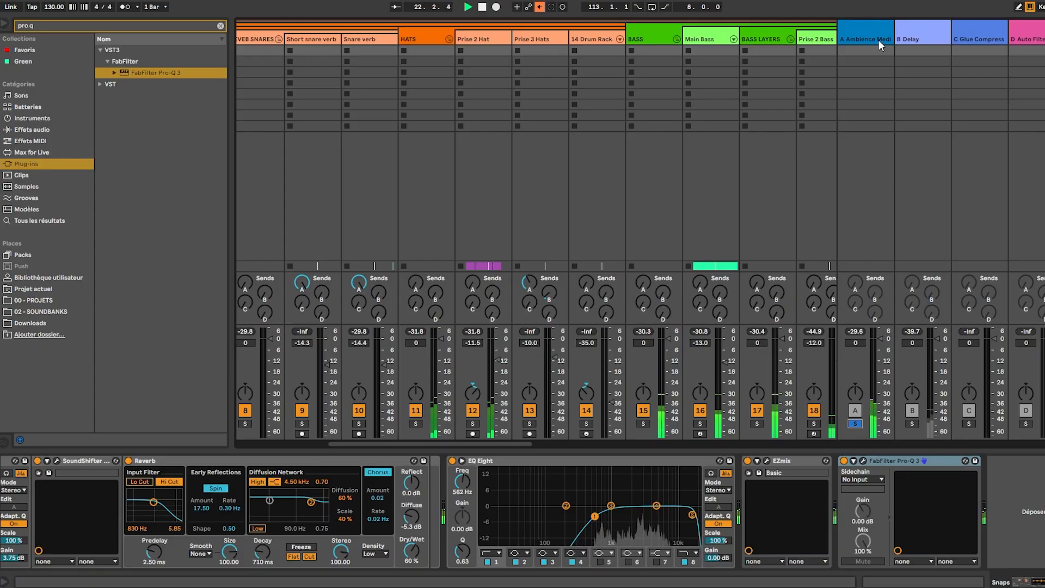
{"action": "left_click", "coordinate": [879, 41]}
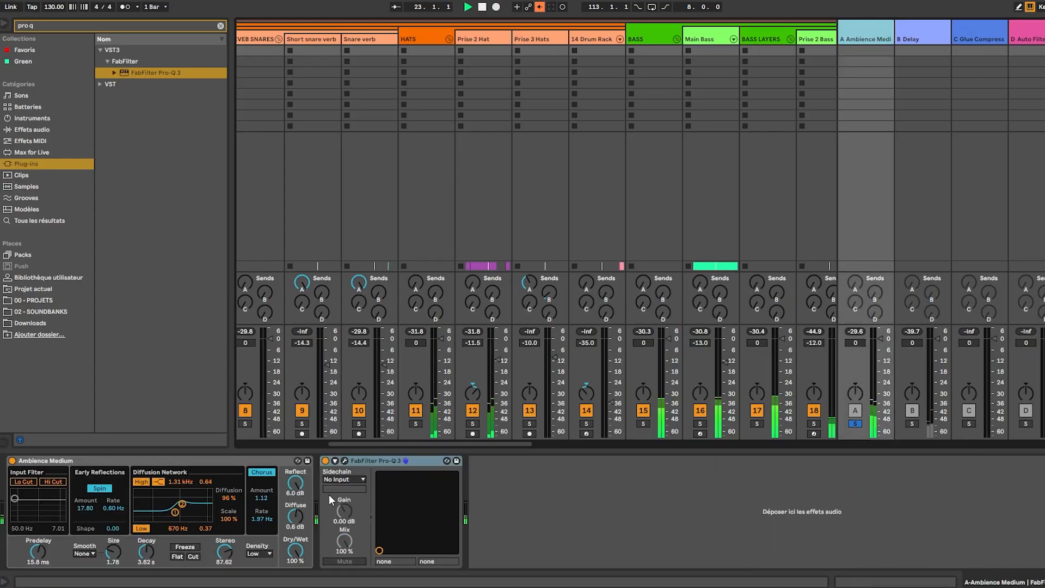
{"action": "left_click", "coordinate": [345, 461]}
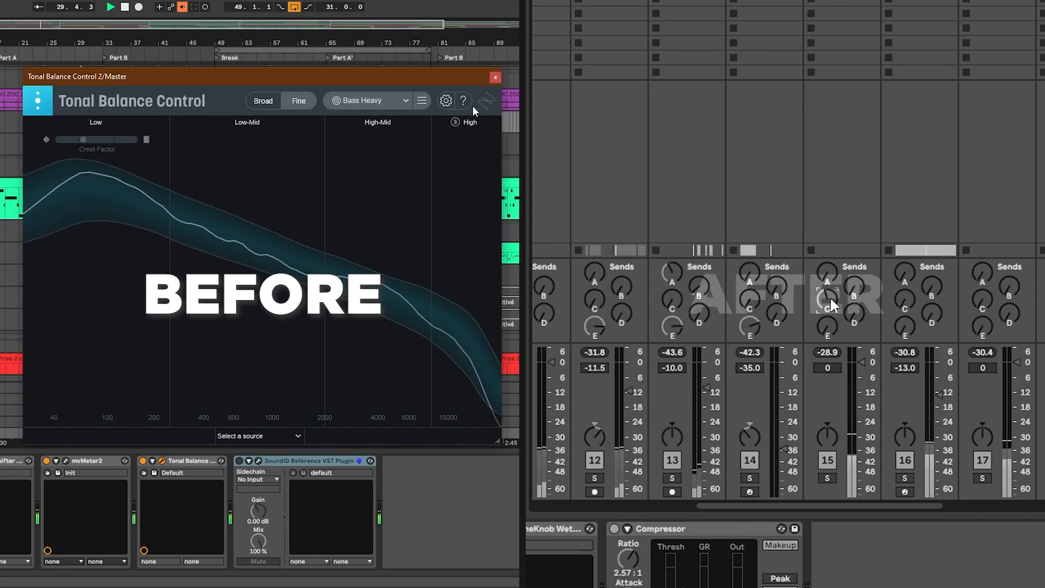
- Close the master's Tonal Balance Control window
{"action": "left_click", "coordinate": [495, 80]}
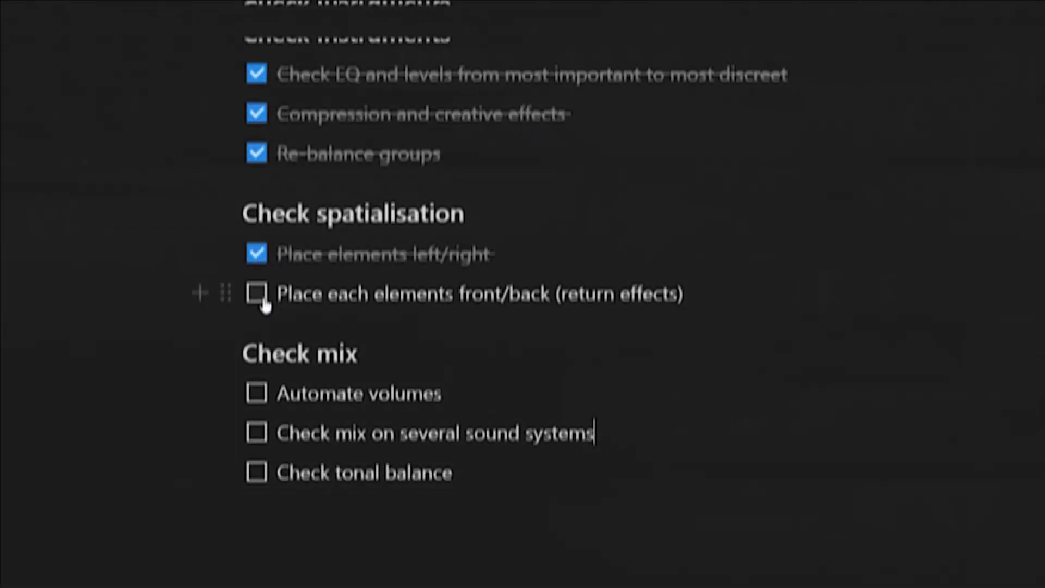
{"action": "left_click", "coordinate": [257, 294]}
{"action": "scroll", "coordinate": [263, 296], "scroll_direction": "down", "scroll_amount": 1}
{"action": "scroll", "coordinate": [515, 239], "scroll_direction": "down", "scroll_amount": 2}
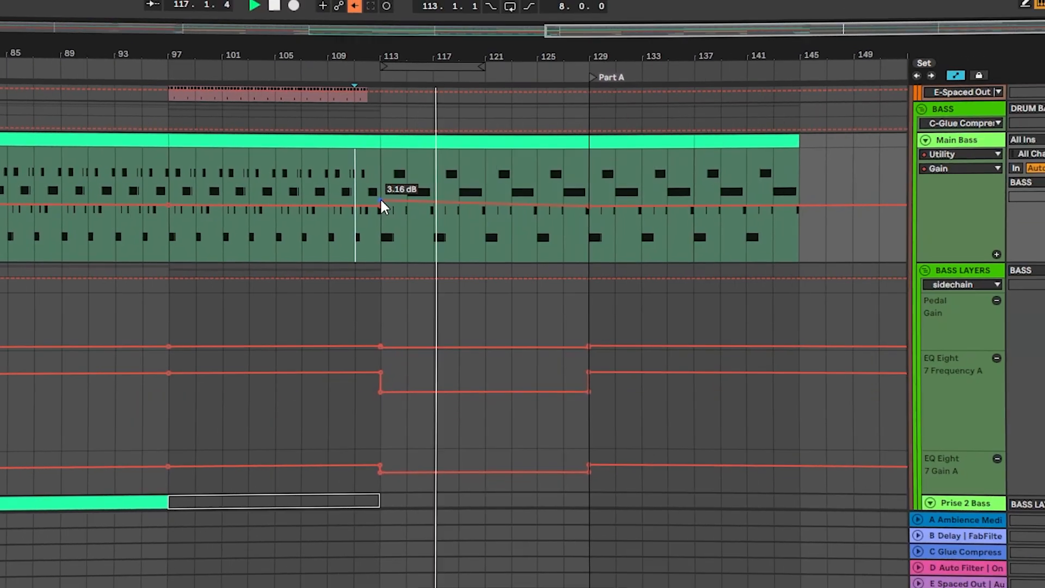
{"action": "left_click_drag", "start_coordinate": [382, 201], "coordinate": [381, 199]}
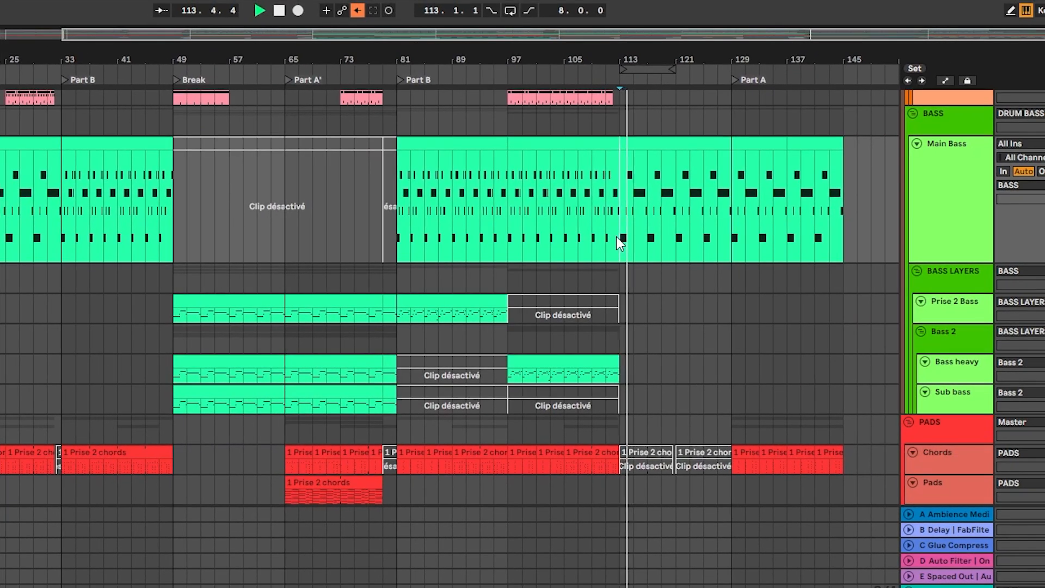
{"action": "left_click_drag", "start_coordinate": [461, 63], "coordinate": [461, 54]}
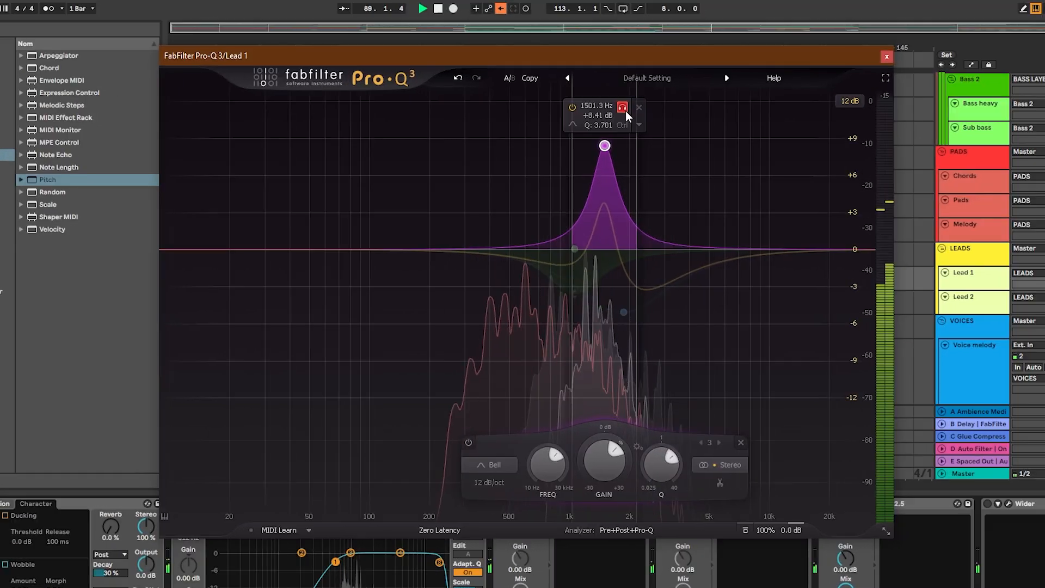
- In Lead 1's Pro-Q 3, audition the soloed bell band 3 near 1501 Hz during playback and adjust it
{"action": "key", "text": "space"}
{"action": "left_click", "coordinate": [683, 467], "text": "ctrl"}
{"action": "left_click_drag", "start_coordinate": [669, 486], "coordinate": [671, 497]}
{"action": "key", "text": "space"}
{"action": "left_click_drag", "start_coordinate": [598, 498], "coordinate": [600, 526]}
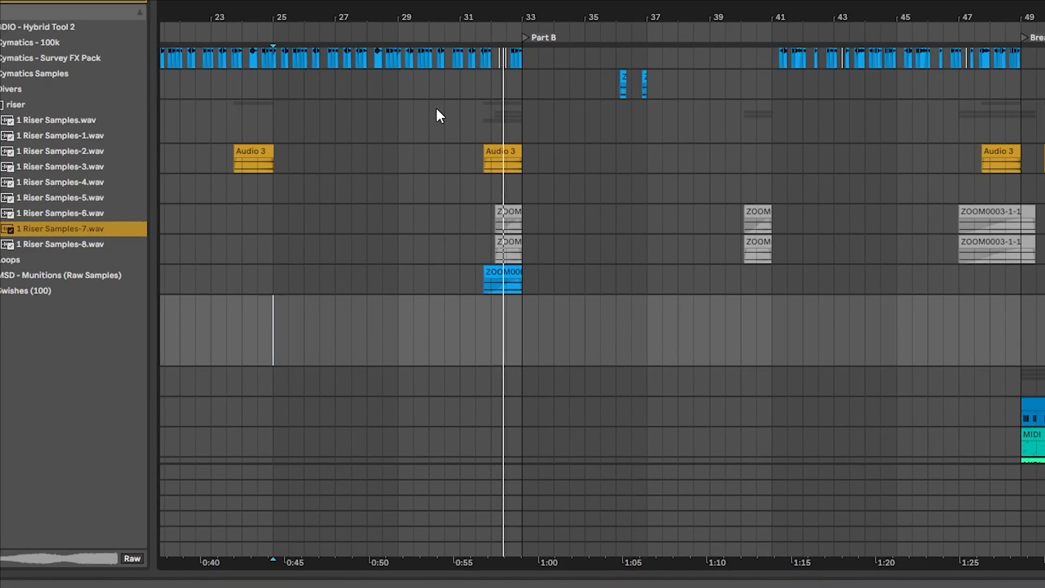
- Place 1 Riser Samples-7.wav on the empty track at bar 31, trim its end to Part B at bar 33 and fade it in
{"action": "key", "text": "space"}
{"action": "left_click_drag", "start_coordinate": [10, 229], "coordinate": [463, 346]}
{"action": "left_click_drag", "start_coordinate": [584, 304], "coordinate": [527, 306]}
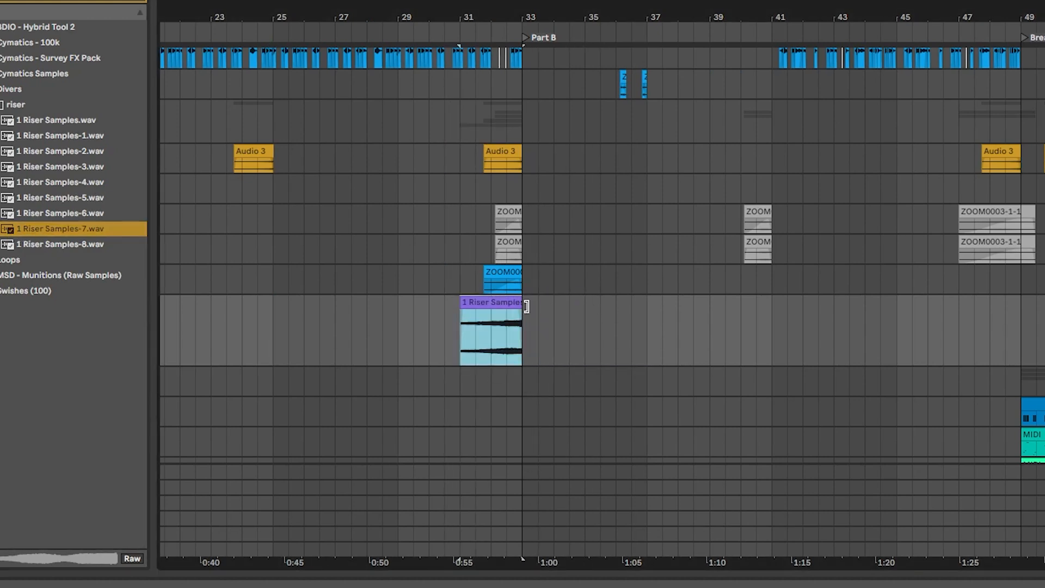
{"action": "left_click_drag", "start_coordinate": [501, 7], "coordinate": [464, 68]}
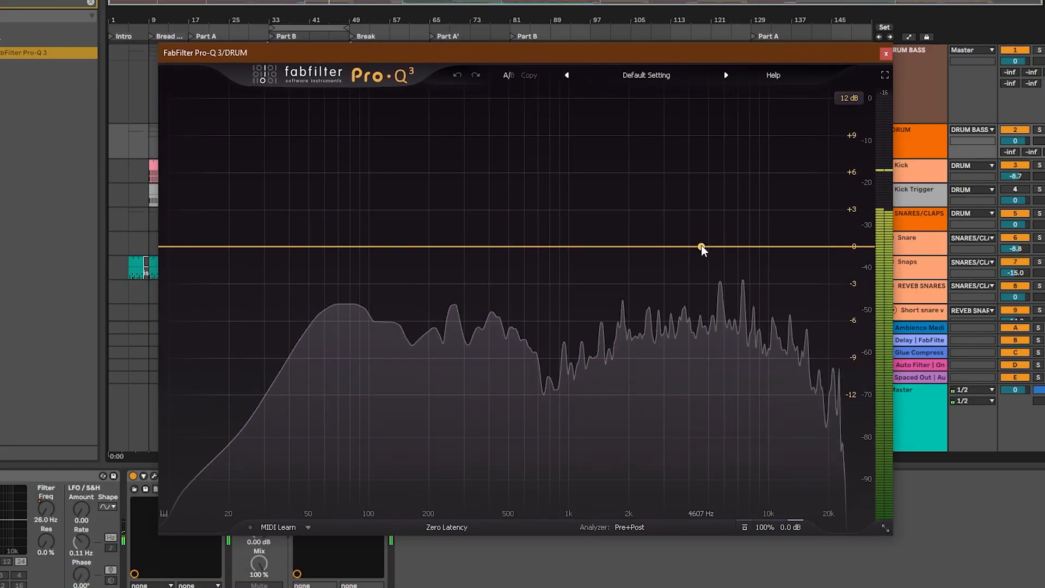
- Shape a dynamic bell cut near 1 kHz in the PADS group's Pro-Q 3, with a Q of about 2.6
{"action": "left_click_drag", "start_coordinate": [701, 247], "coordinate": [697, 309]}
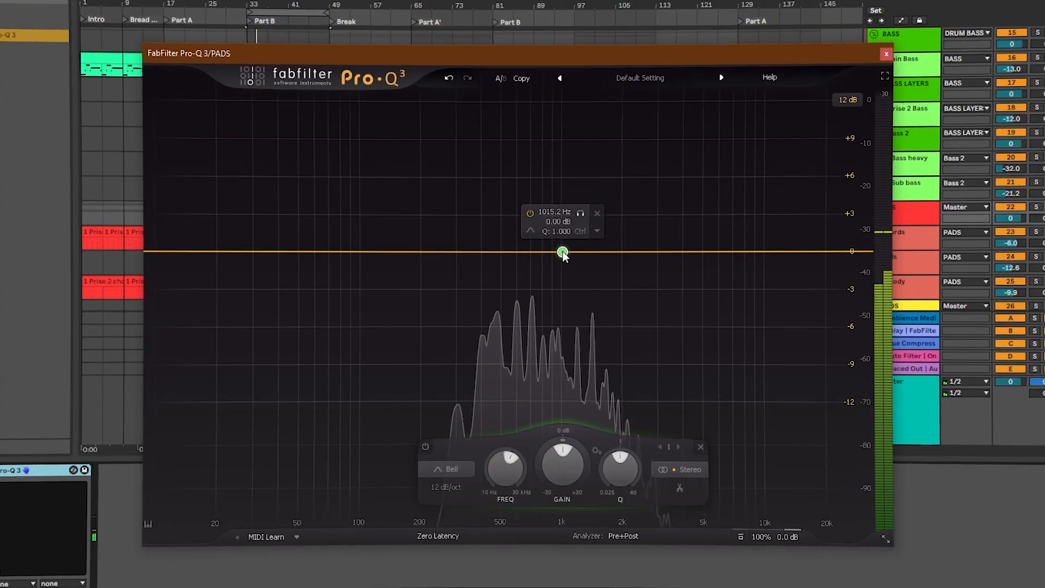
{"action": "left_click_drag", "start_coordinate": [556, 440], "coordinate": [622, 450]}
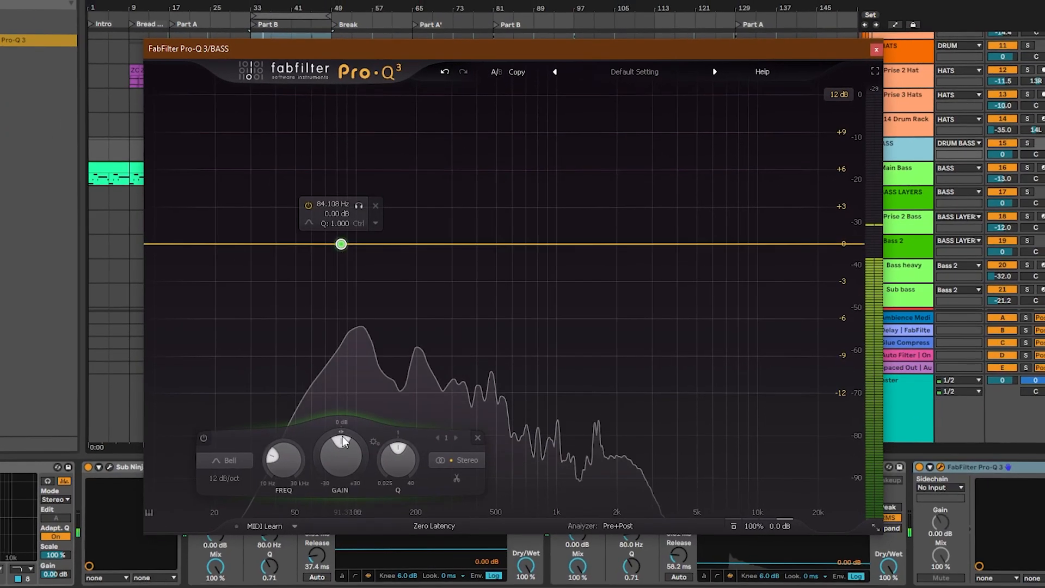
{"action": "left_click_drag", "start_coordinate": [337, 432], "coordinate": [340, 451]}
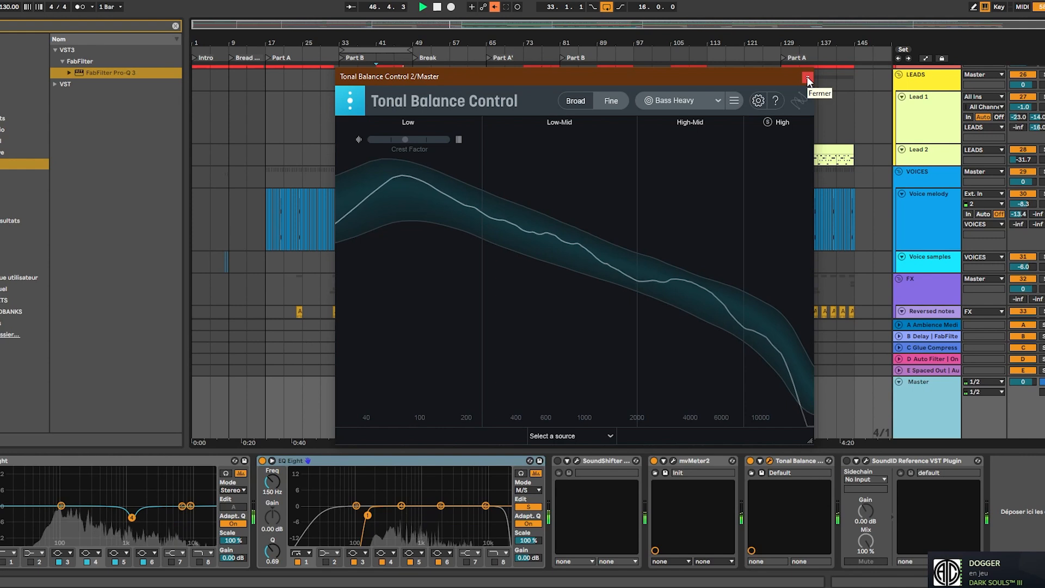
- Close the Tonal Balance Control window and show the devices of the Voice melody track and the VOICES group
{"action": "left_click", "coordinate": [807, 76]}
{"action": "left_click", "coordinate": [941, 219]}
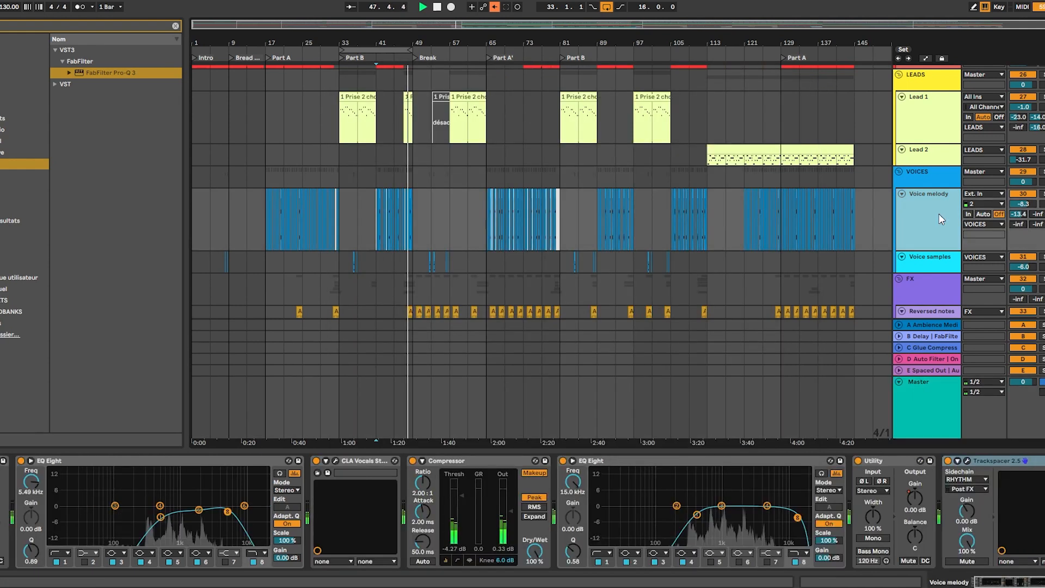
{"action": "left_click", "coordinate": [944, 180]}
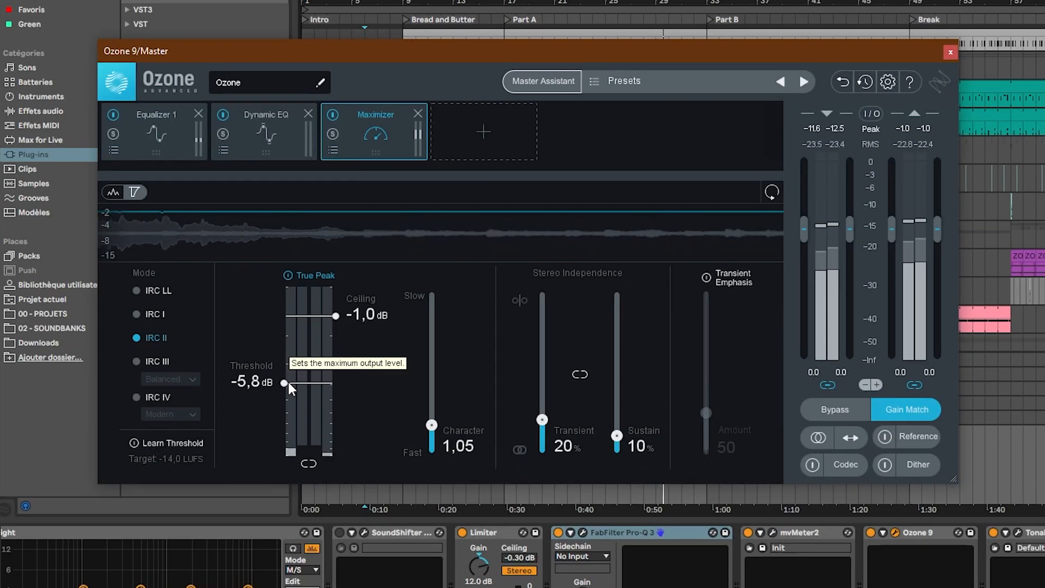
- Select low-frequency band 2 in the Equalizer 1 module of Ozone 9 on the master
{"action": "left_click_drag", "start_coordinate": [288, 382], "coordinate": [278, 438]}
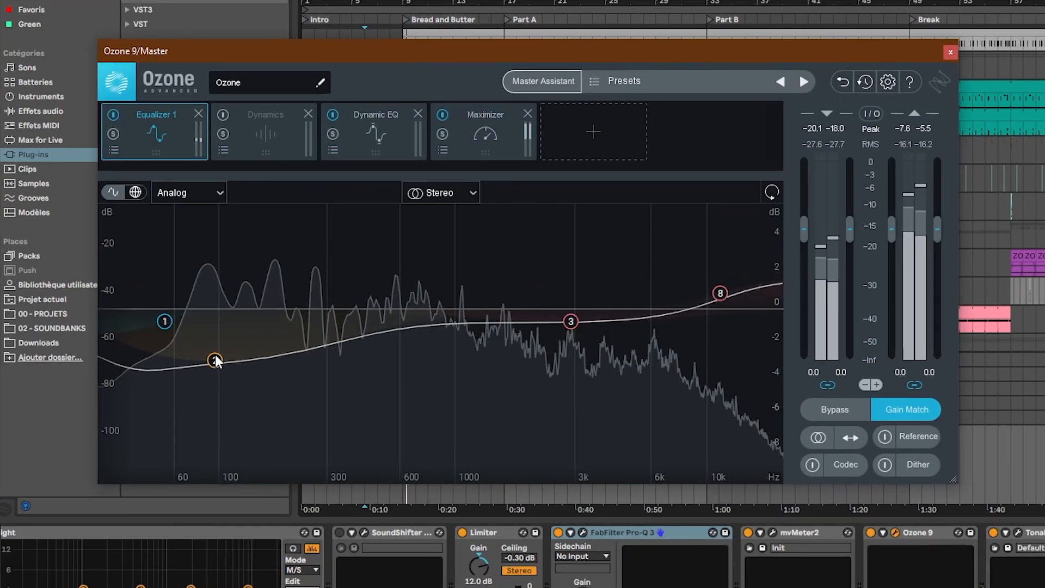
{"action": "left_click", "coordinate": [216, 357]}
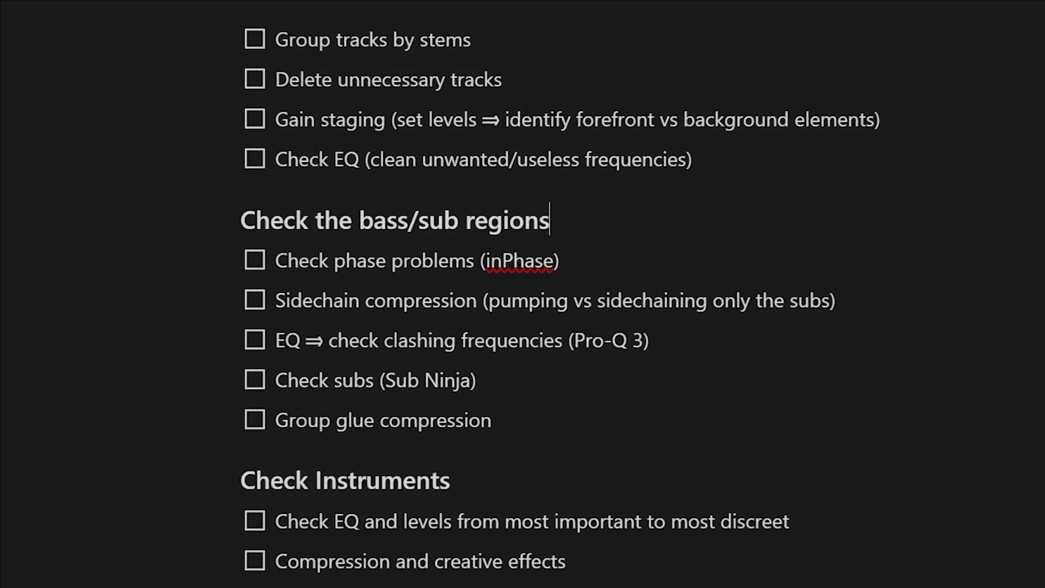
- Review the mixing checklist from the instrument checks down to the final mix checks
{"action": "scroll", "coordinate": [523, 294], "scroll_direction": "down", "scroll_amount": 5}
{"action": "scroll", "coordinate": [522, 294], "scroll_direction": "down", "scroll_amount": 3}
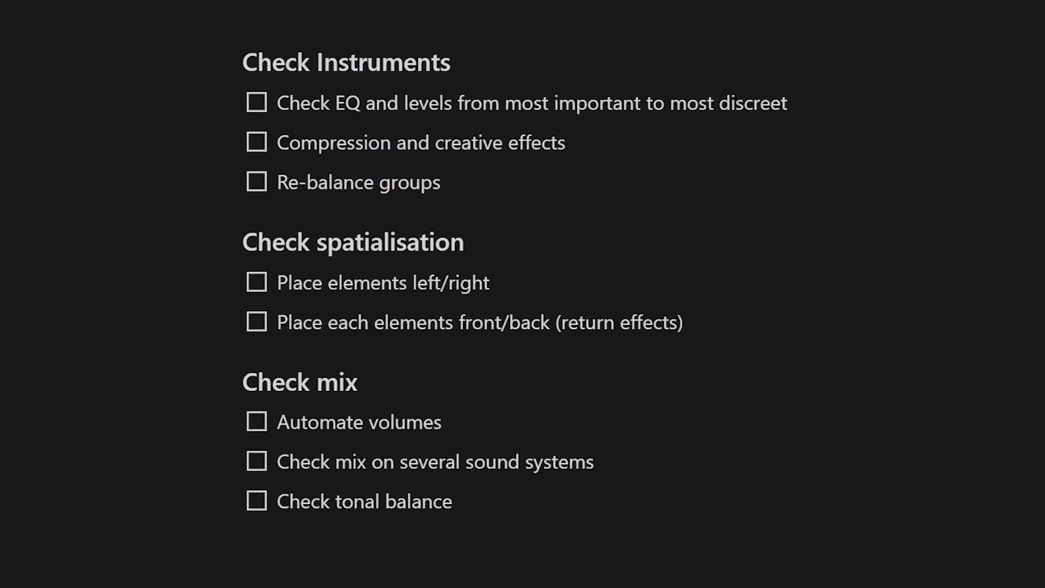
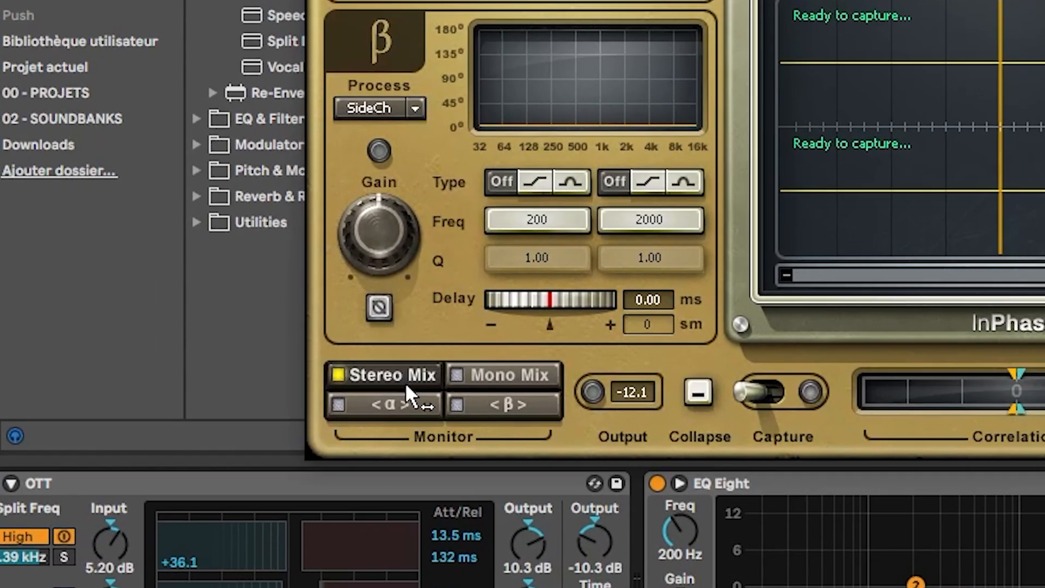
- Set the InPhase monitor to the α channel
{"action": "left_click", "coordinate": [404, 403]}
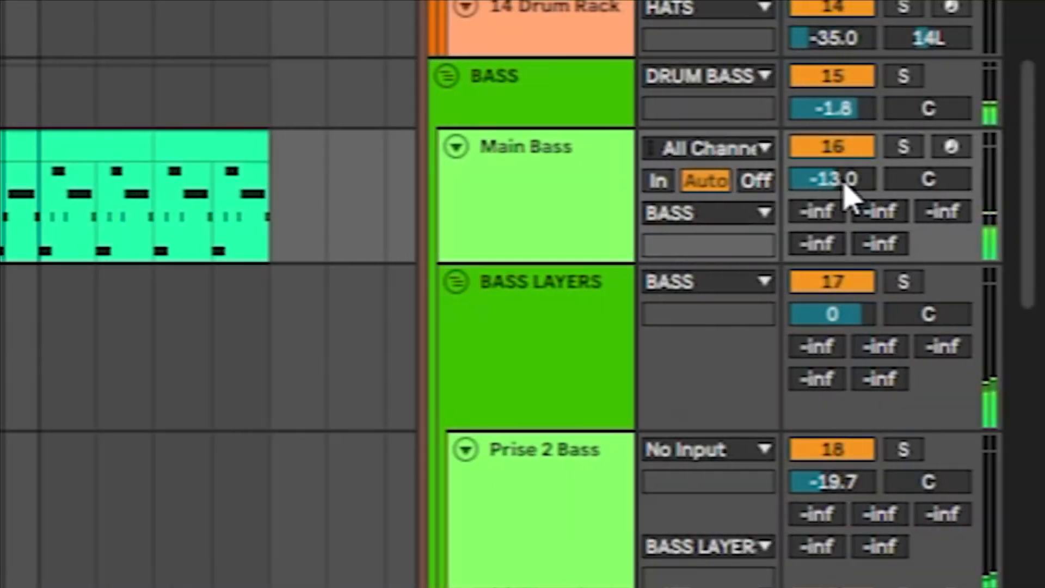
- Rebalance the bass by adjusting the Main Bass track volume and setting the Bass heavy track to about -50 dB
{"action": "left_click_drag", "start_coordinate": [847, 187], "coordinate": [847, 182]}
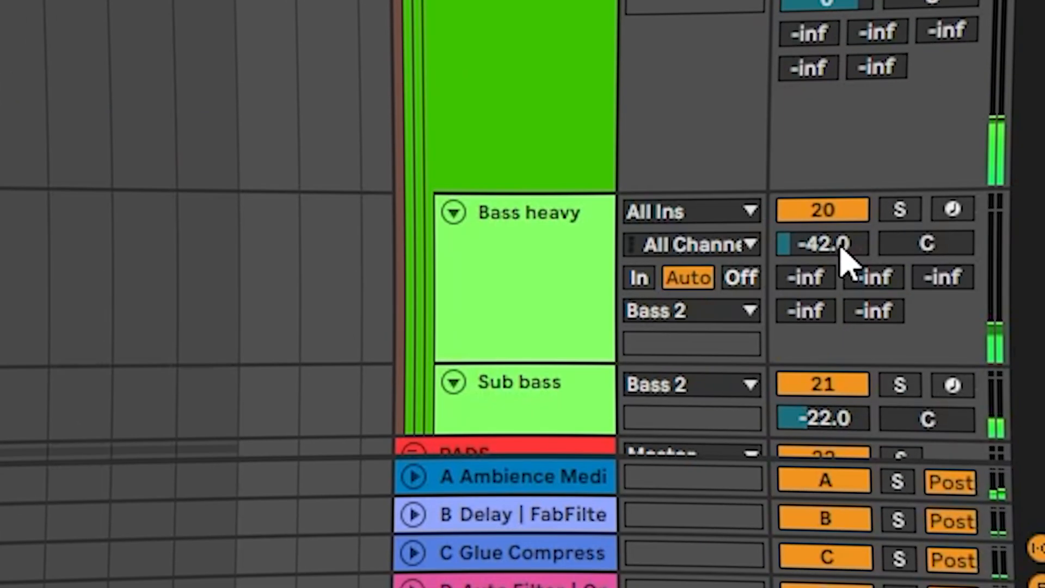
{"action": "left_click_drag", "start_coordinate": [841, 251], "coordinate": [841, 254]}
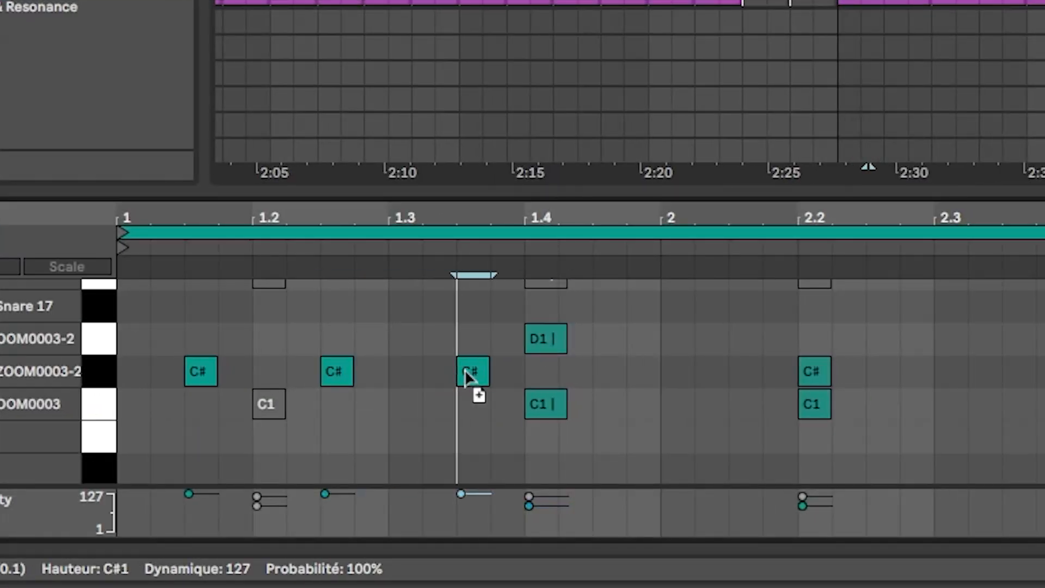
- Rebalance the snare layers, lowering the SNARES chain volume in the drum rack
{"action": "left_click_drag", "start_coordinate": [467, 376], "coordinate": [609, 376]}
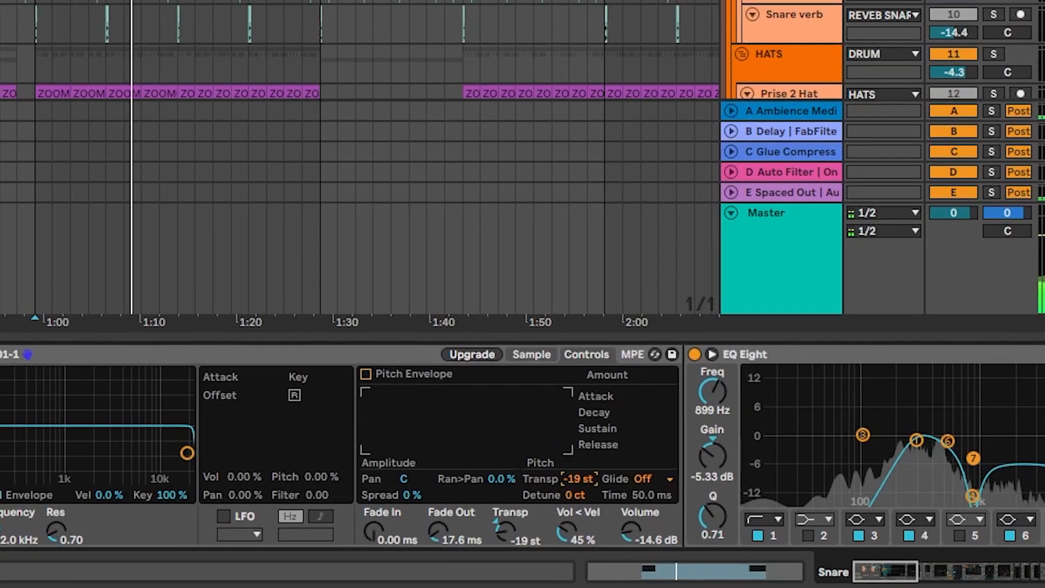
{"action": "left_click_drag", "start_coordinate": [579, 479], "coordinate": [580, 487]}
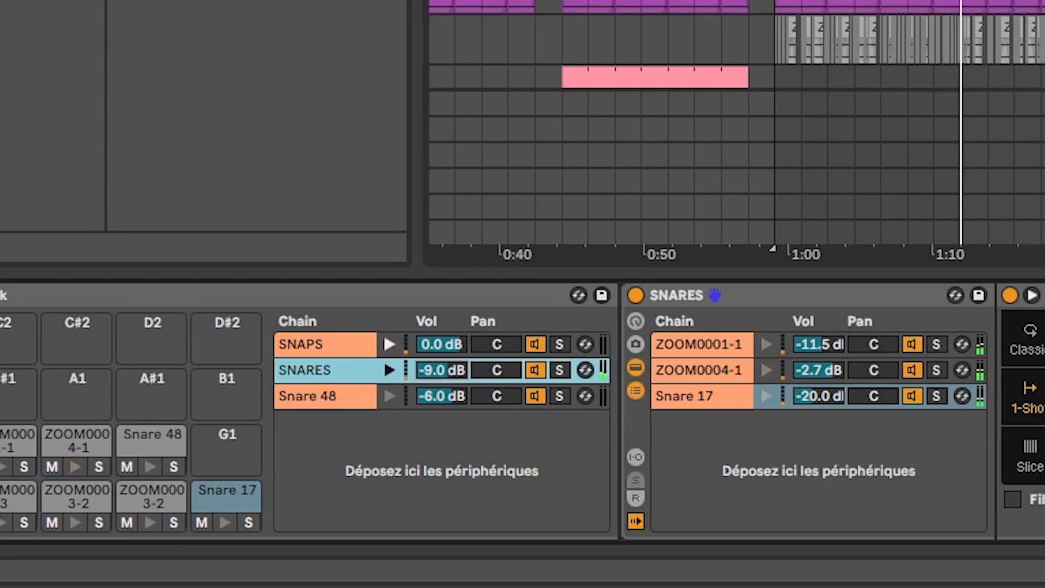
{"action": "left_click_drag", "start_coordinate": [443, 369], "coordinate": [439, 379]}
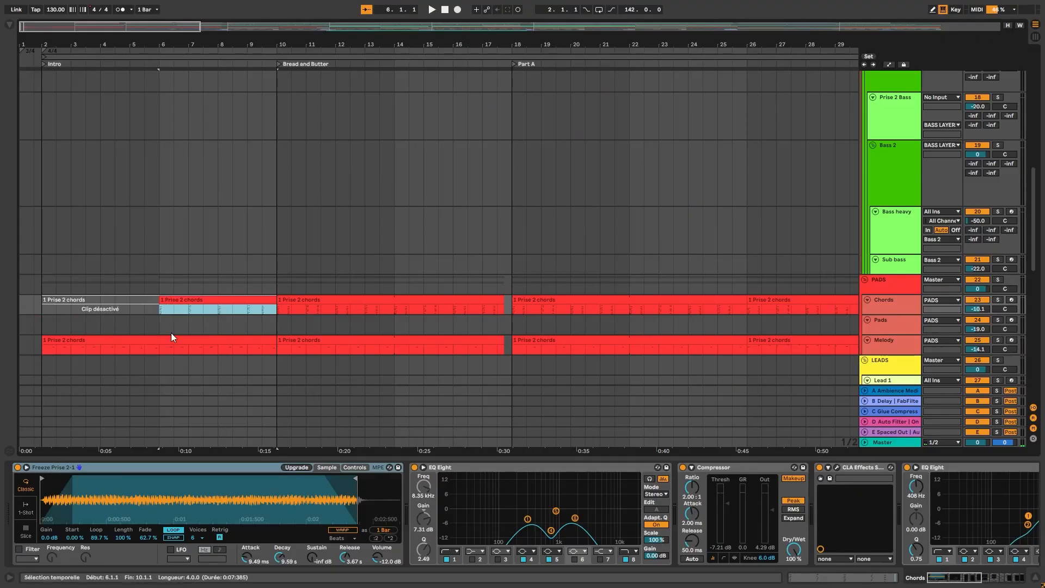
- Deactivate the Snaps clips in the Intro and Bread and Butter sections
{"action": "left_click", "coordinate": [171, 338]}
{"action": "key", "text": "0"}
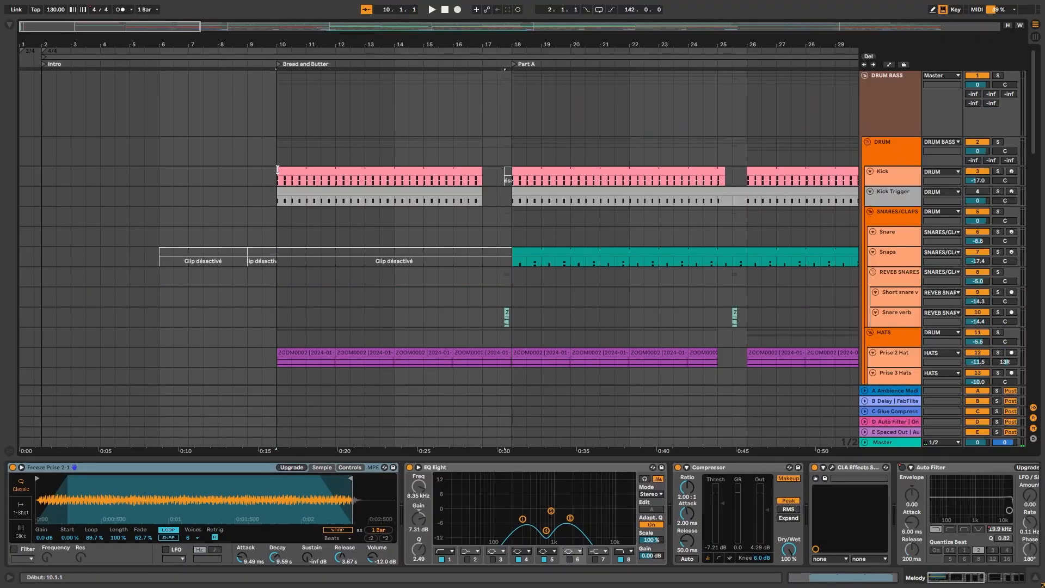
{"action": "left_click_drag", "start_coordinate": [277, 173], "coordinate": [31, 173]}
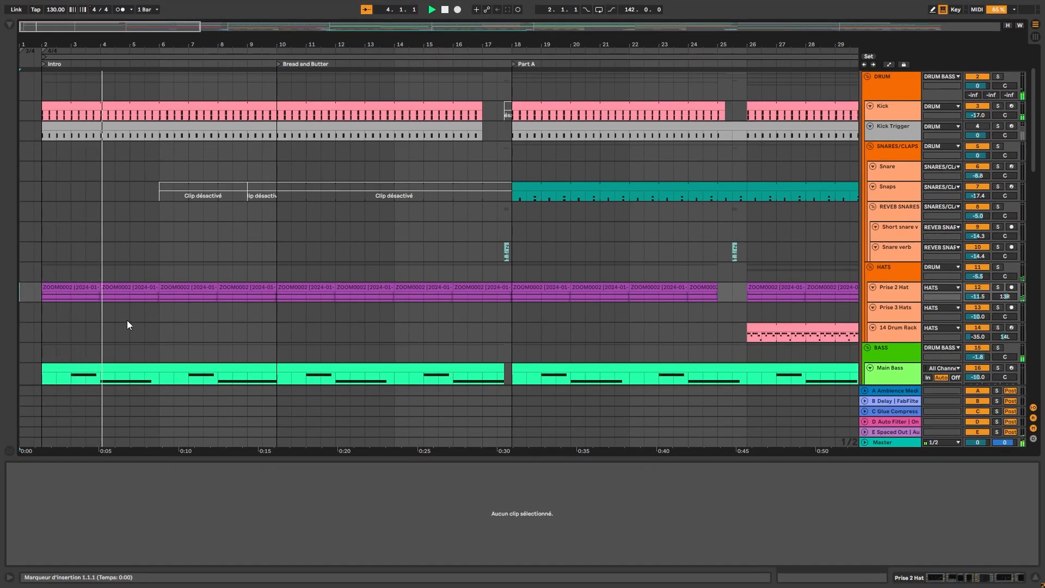
- Fill bars 6 to 10 of the Prise 3 Hats track by duplicating the one-beat hat clip
{"action": "scroll", "coordinate": [126, 320], "scroll_direction": "down", "scroll_amount": 4}
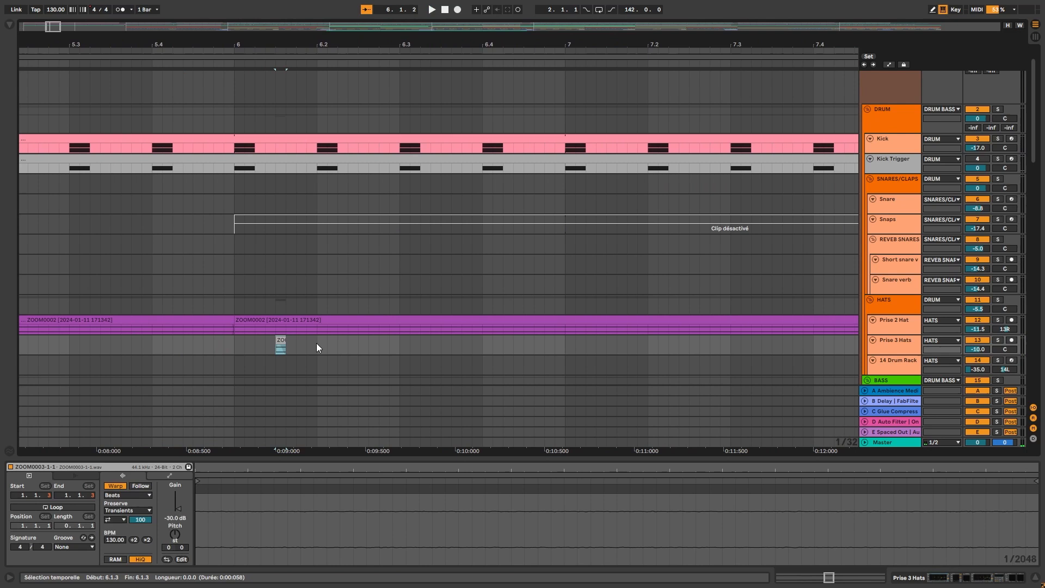
{"action": "left_click_drag", "start_coordinate": [317, 346], "coordinate": [236, 346]}
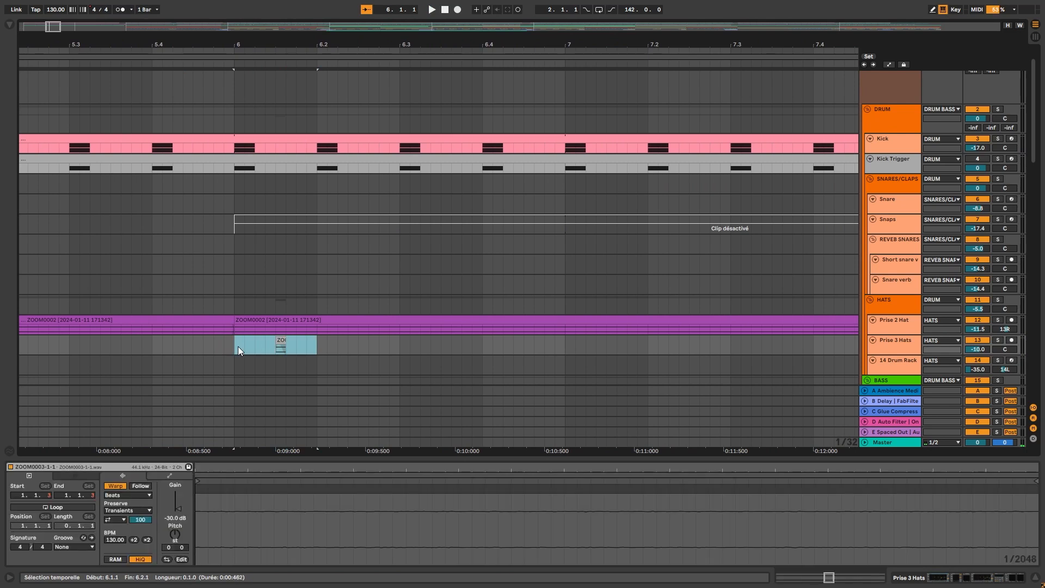
{"action": "key", "text": "ctrl+d"}
{"action": "key", "text": "ctrl+d"}
{"action": "key", "text": "ctrl+d"}
{"action": "left_click_drag", "start_coordinate": [565, 345], "coordinate": [235, 342]}
{"action": "key", "text": "ctrl+d"}
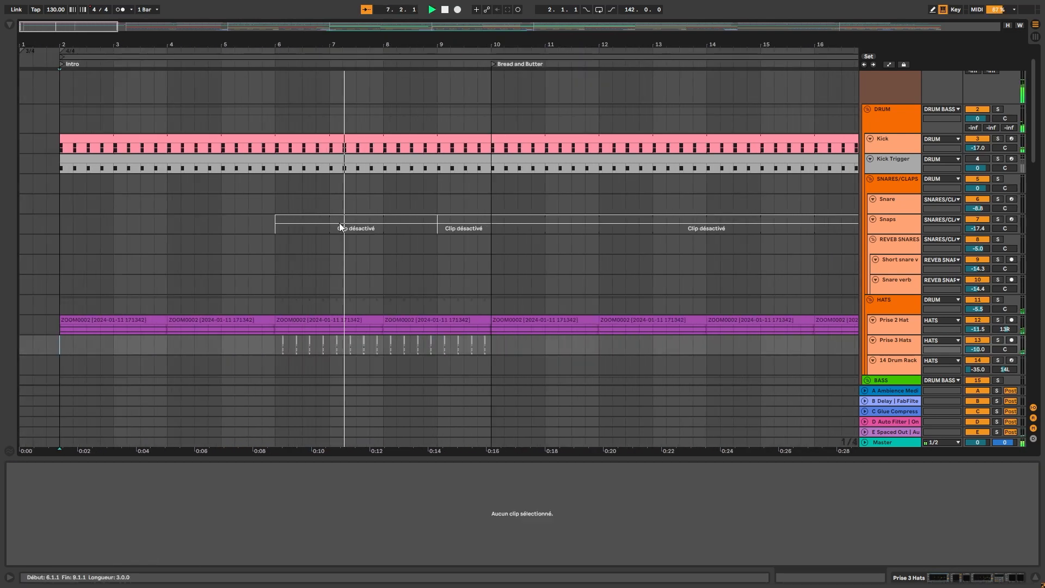
{"action": "scroll", "coordinate": [341, 225], "scroll_direction": "down", "scroll_amount": 4}
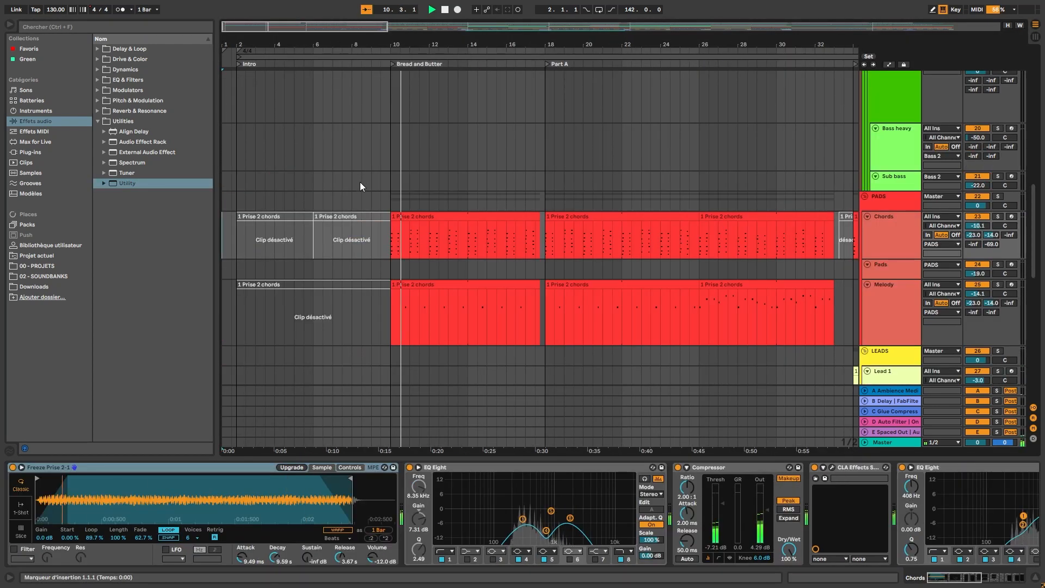
{"action": "scroll", "coordinate": [365, 182], "scroll_direction": "up", "scroll_amount": 7}
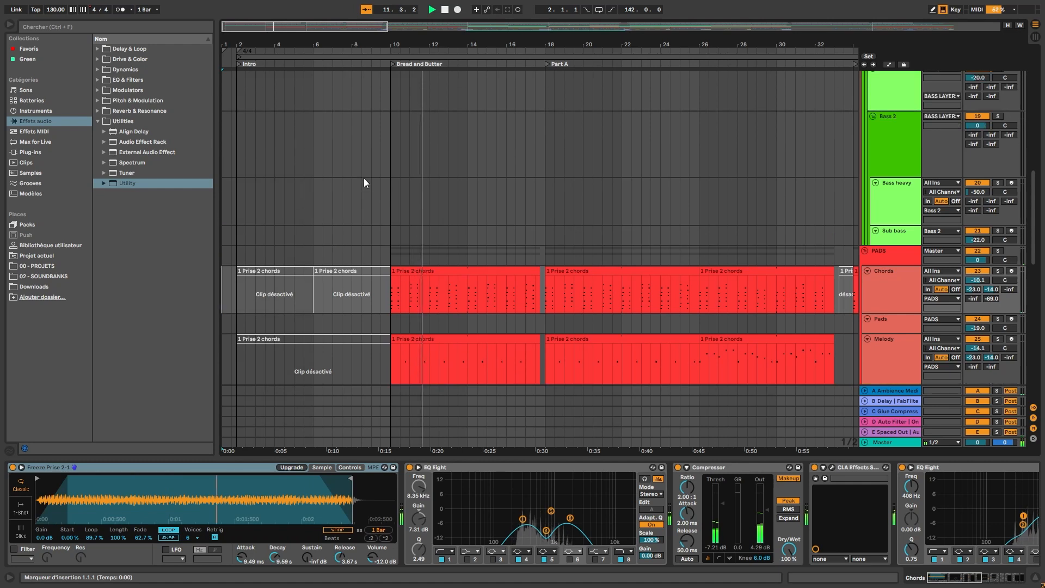
{"action": "scroll", "coordinate": [365, 182], "scroll_direction": "up", "scroll_amount": 2}
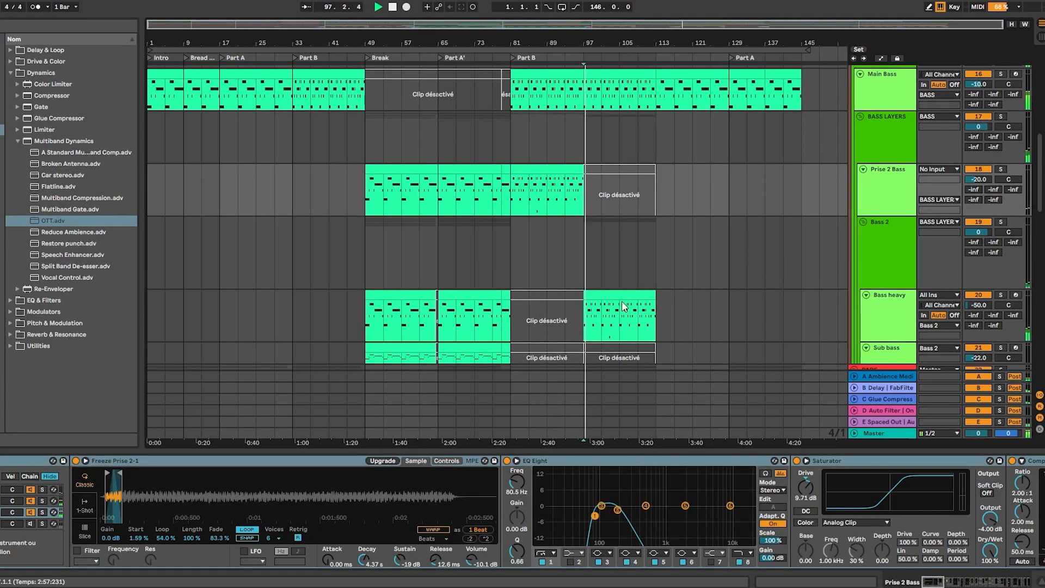
{"action": "left_click", "coordinate": [605, 428]}
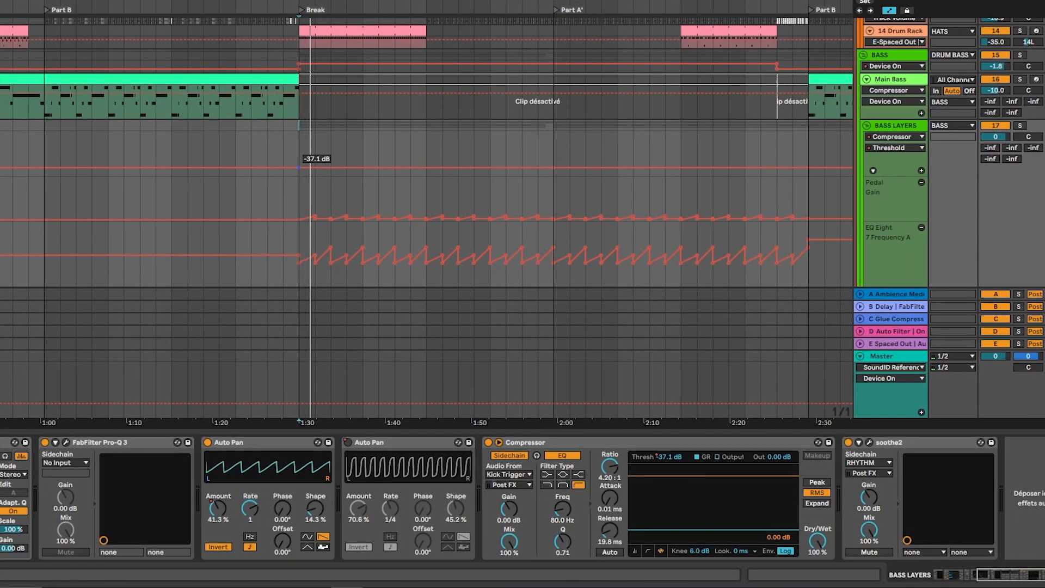
- Lower the compressor threshold automation of the BASS LAYERS group at the start of the Break and play the section back
{"action": "left_click_drag", "start_coordinate": [305, 168], "coordinate": [304, 170]}
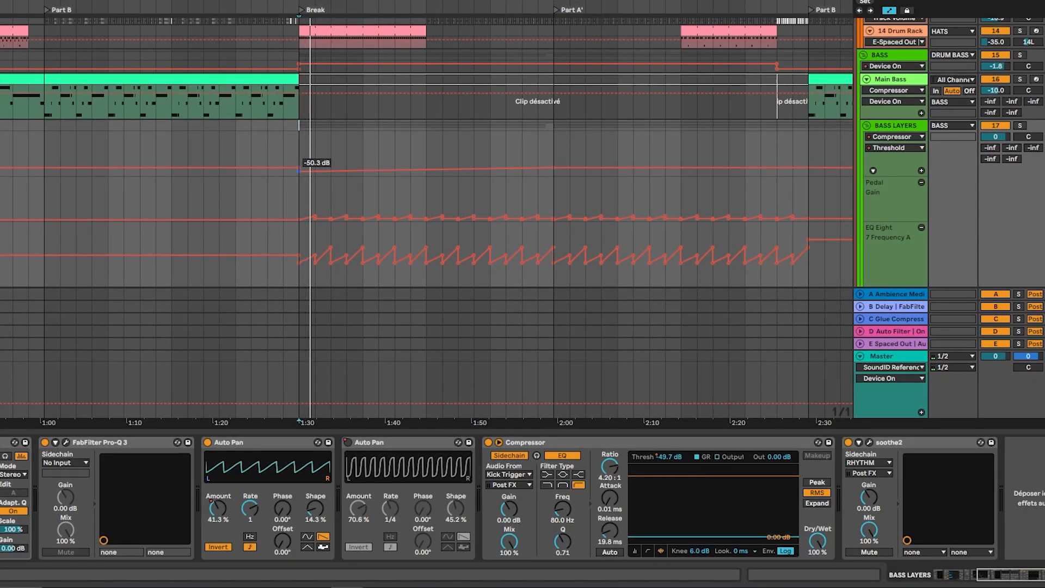
{"action": "key", "text": "space"}
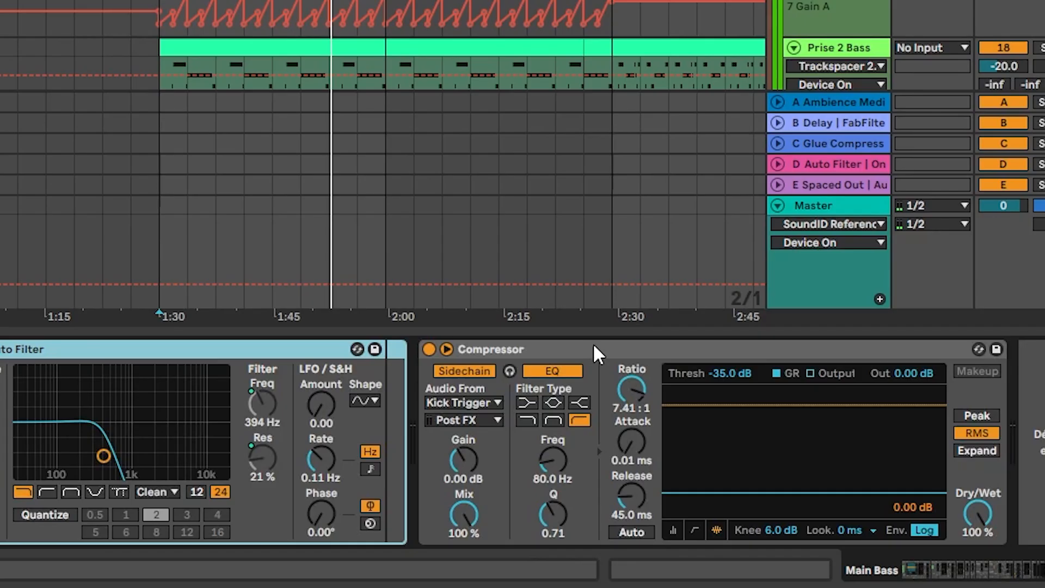
{"action": "left_click_drag", "start_coordinate": [593, 347], "coordinate": [391, 370]}
{"action": "key", "text": "space"}
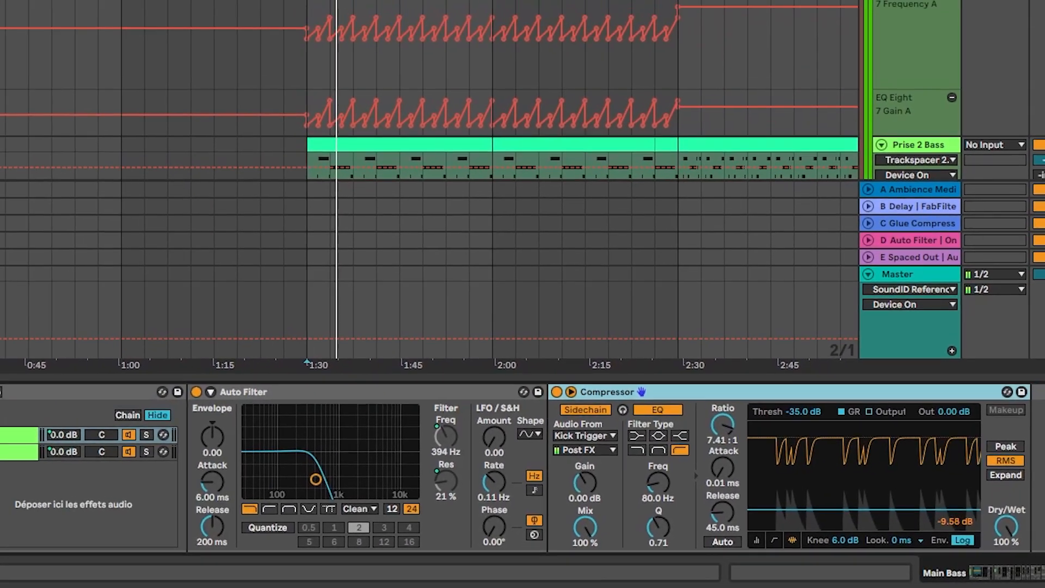
{"action": "left_click_drag", "start_coordinate": [43, 462], "coordinate": [43, 484]}
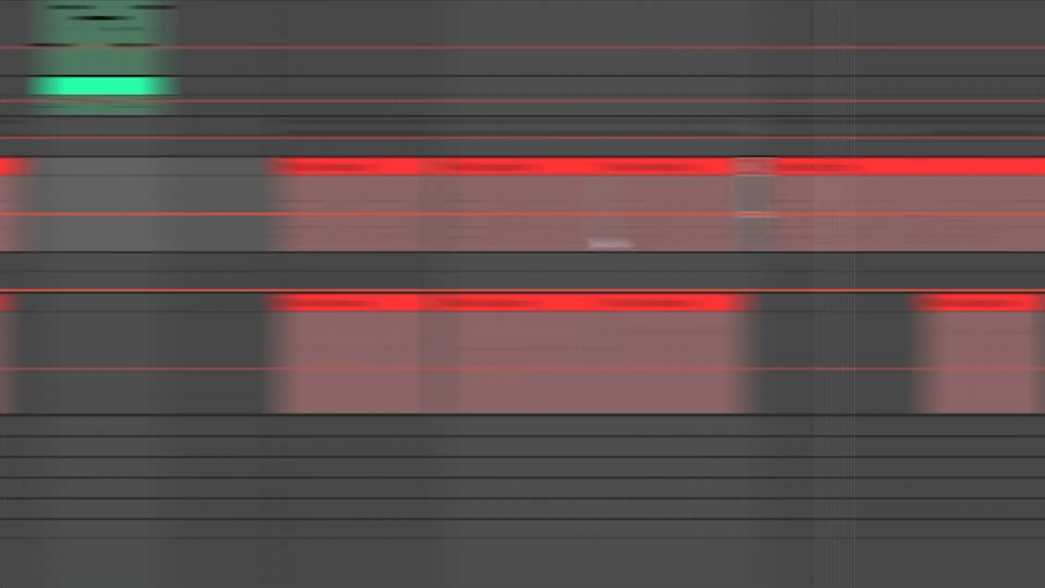
- Lower the Chords track's automation across the second half of Part A to about -5.22 dB and play it back
{"action": "left_click_drag", "start_coordinate": [442, 240], "coordinate": [606, 245]}
{"action": "left_click_drag", "start_coordinate": [529, 229], "coordinate": [615, 333]}
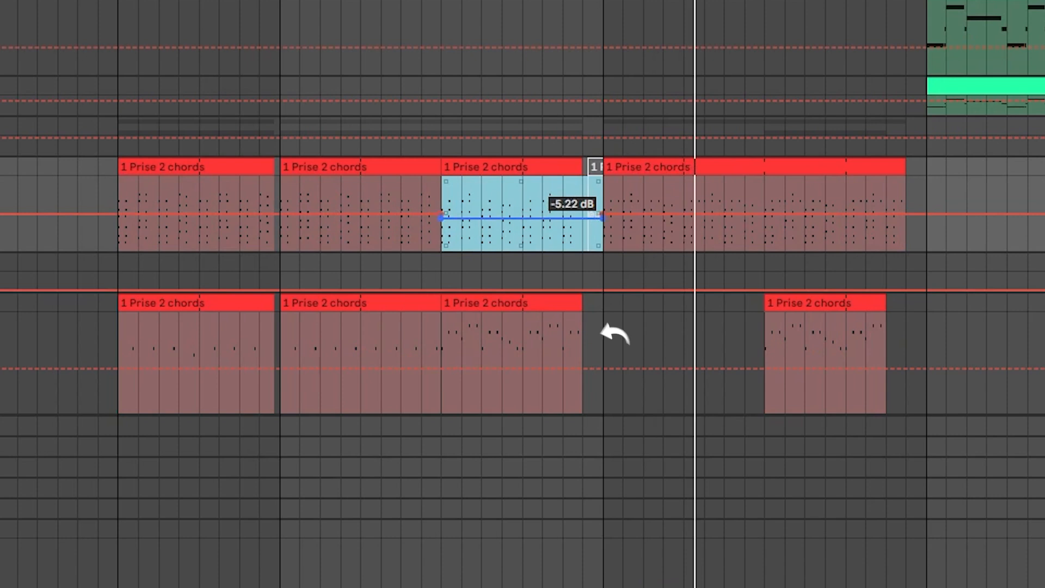
{"action": "key", "text": "space"}
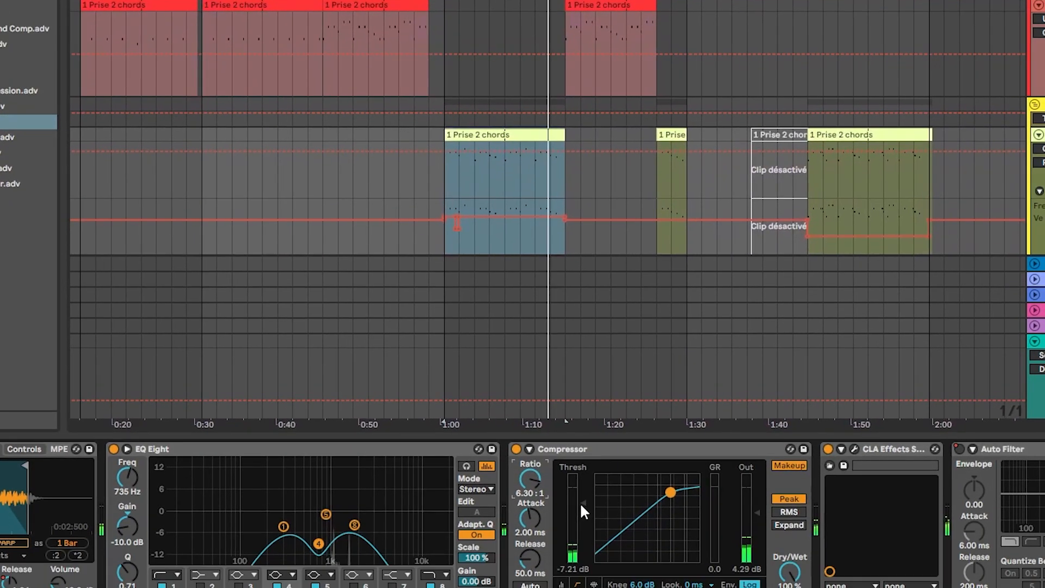
- Raise the depth of soothe2 on Lead 1 to 18.0, set it to hard mode and listen to the delta signal
{"action": "left_click_drag", "start_coordinate": [580, 501], "coordinate": [580, 542]}
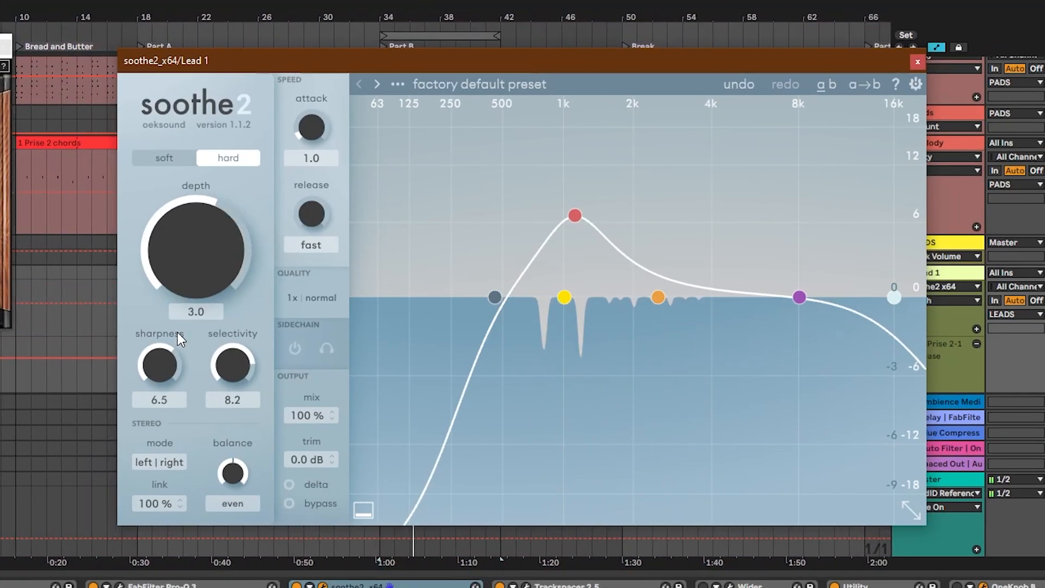
{"action": "left_click_drag", "start_coordinate": [187, 241], "coordinate": [208, 206]}
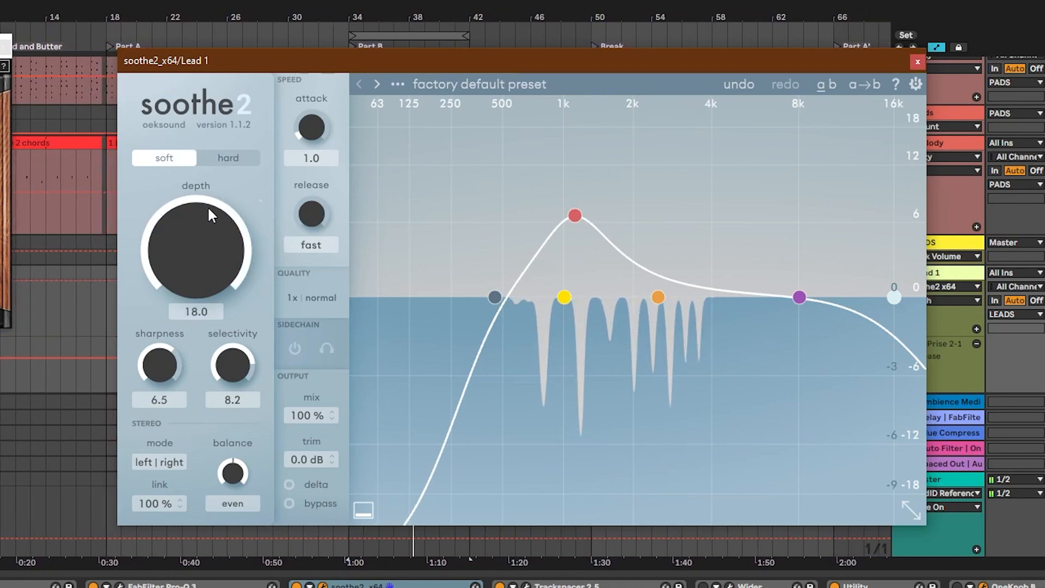
{"action": "left_click", "coordinate": [228, 157]}
{"action": "left_click", "coordinate": [290, 484]}
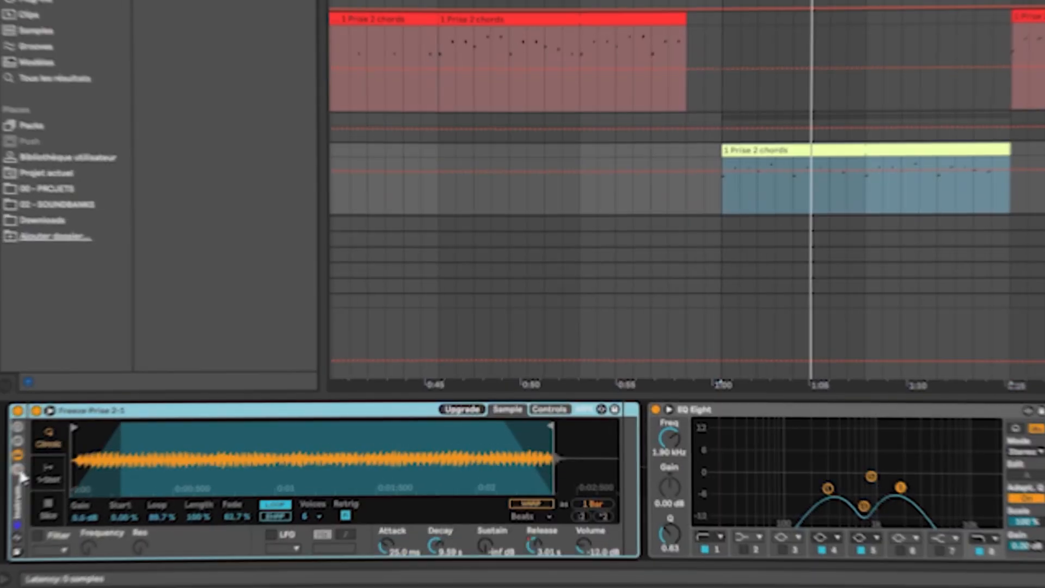
- Duplicate the chain in the lead's Instrument Rack and add a Pitch MIDI effect in front of the copied sampler
{"action": "left_click", "coordinate": [26, 464]}
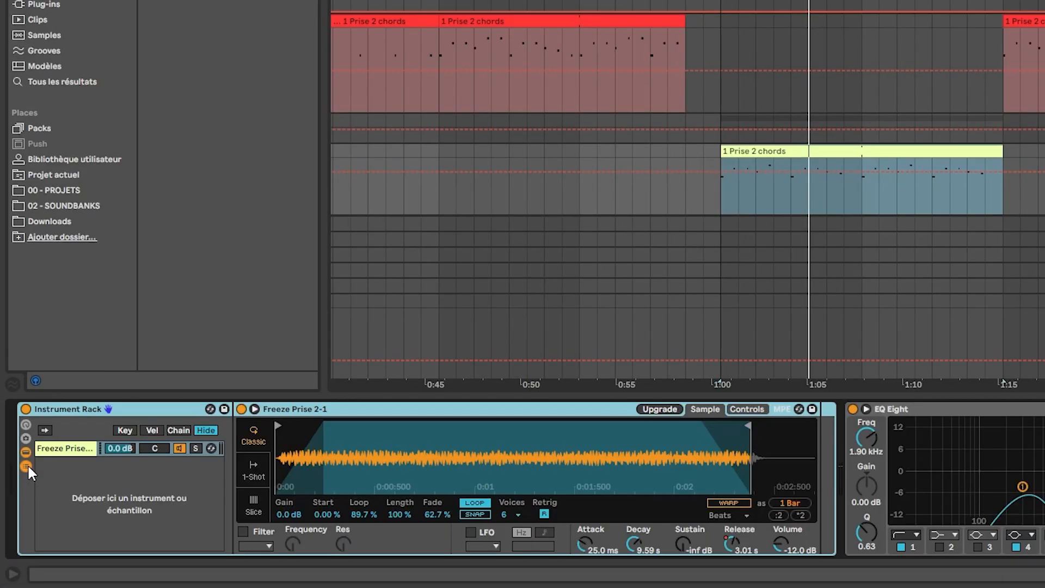
{"action": "key", "text": "ctrl+d"}
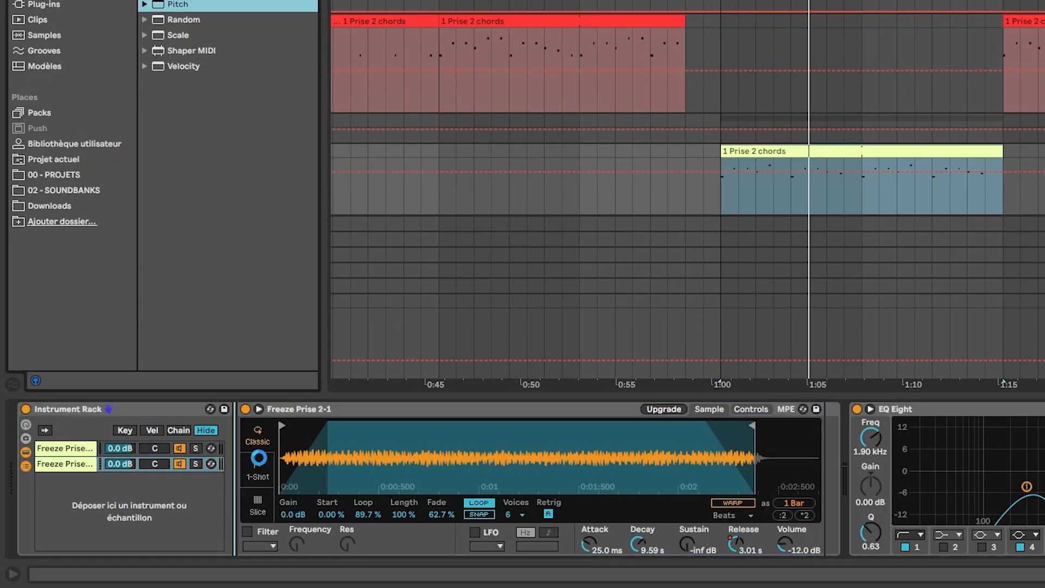
{"action": "left_click_drag", "start_coordinate": [178, 4], "coordinate": [272, 455]}
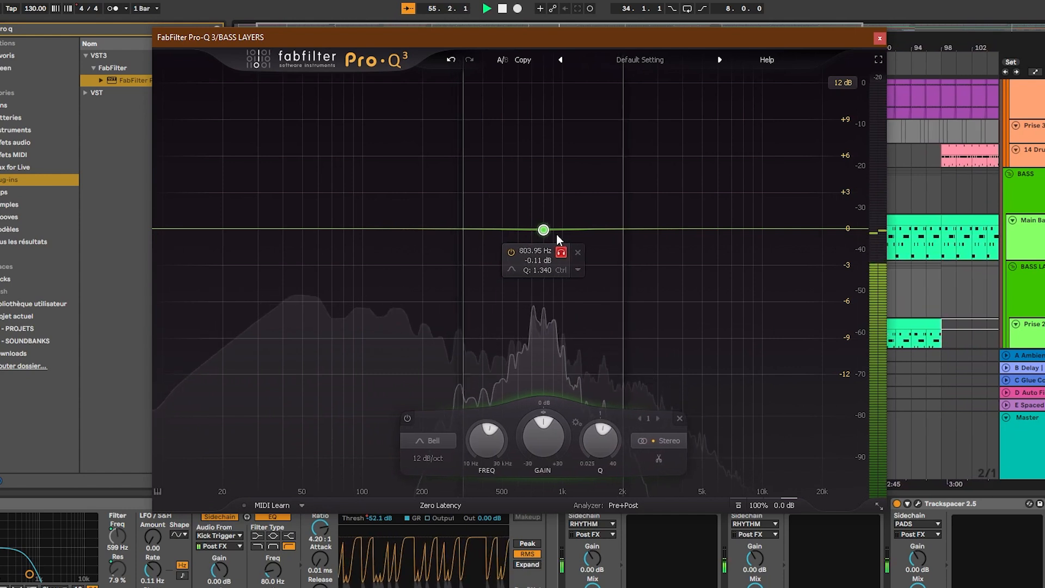
- Shape a dynamic bell cut near 800 Hz in the BASS LAYERS group's Pro-Q 3
{"action": "left_click_drag", "start_coordinate": [556, 235], "coordinate": [558, 236]}
{"action": "left_click_drag", "start_coordinate": [542, 412], "coordinate": [520, 509]}
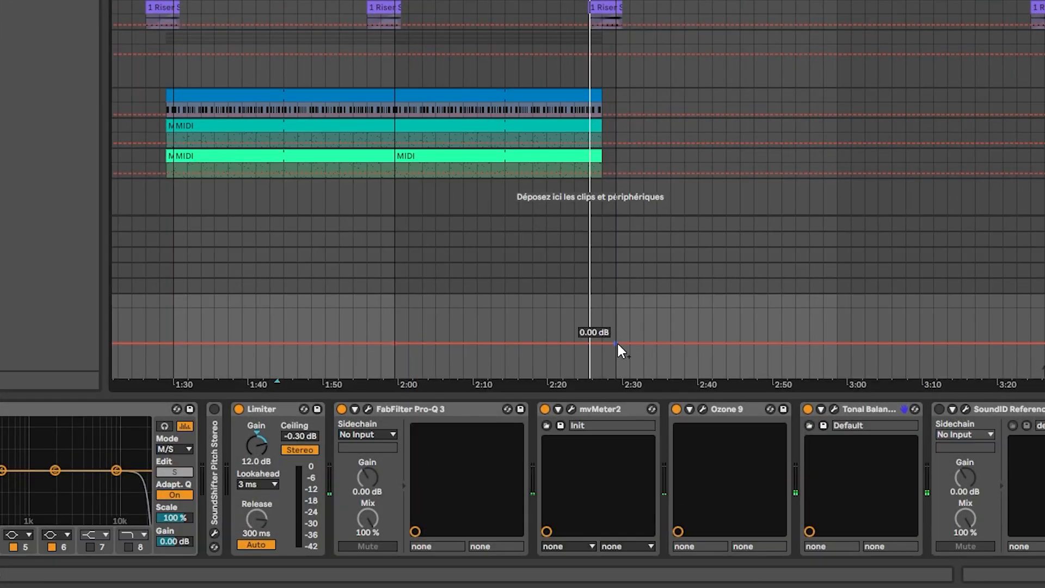
- Open the master's automation value just before 2:30 for editing
{"action": "right_click", "coordinate": [609, 343]}
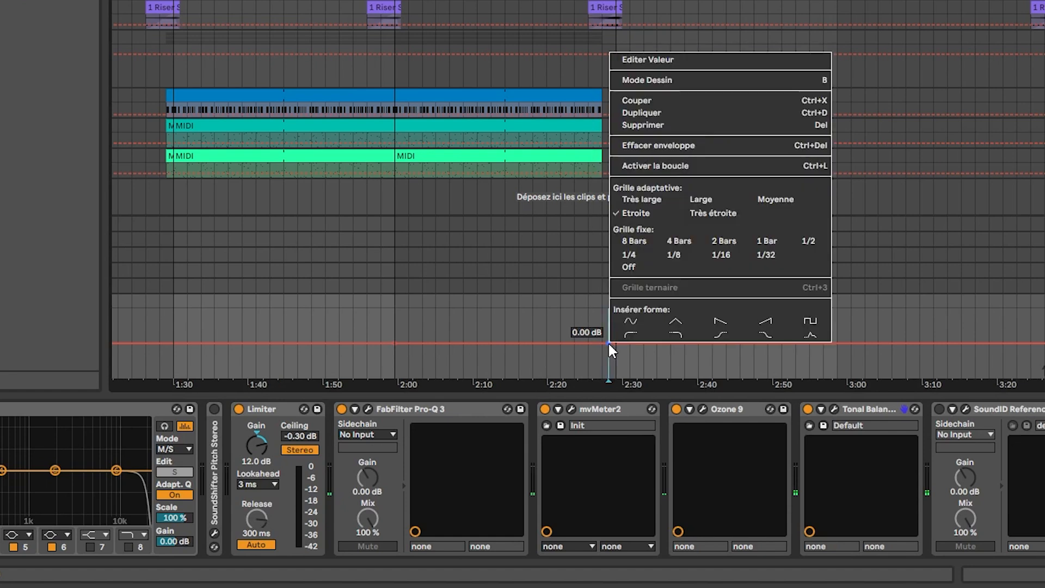
{"action": "left_click", "coordinate": [658, 62]}
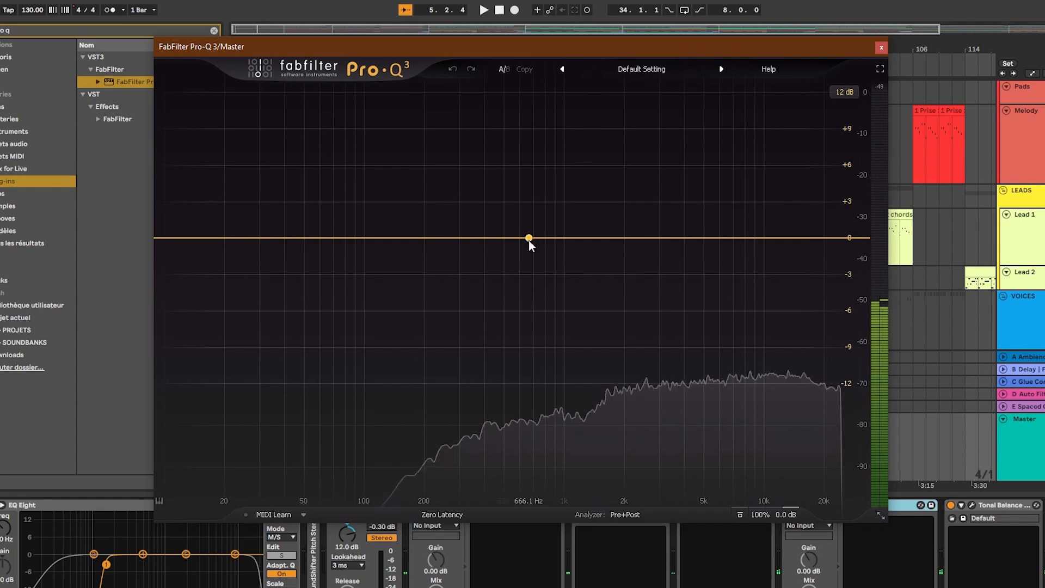
- Add a bell band between 500 Hz and 1 kHz to the master's Pro-Q 3, give it a dynamic cut and start playback
{"action": "left_click_drag", "start_coordinate": [535, 242], "coordinate": [547, 236]}
{"action": "left_click_drag", "start_coordinate": [541, 426], "coordinate": [539, 497]}
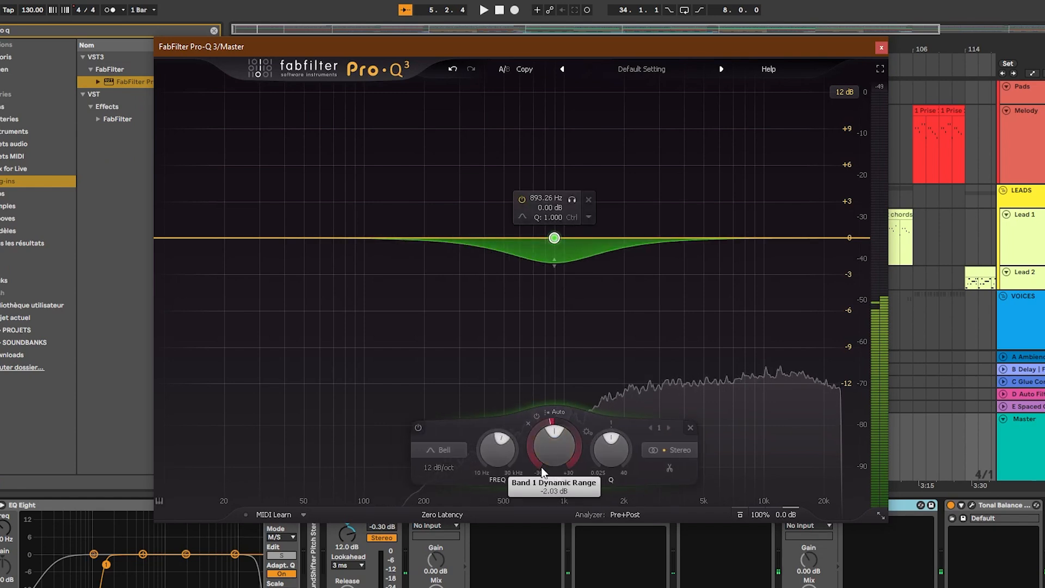
{"action": "key", "text": "space"}
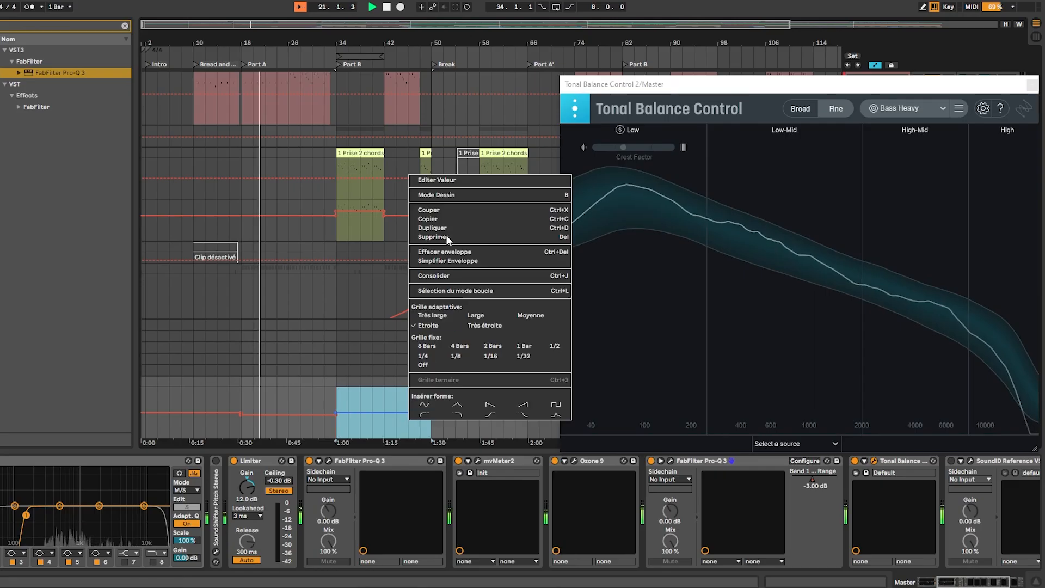
- Set the master Pro-Q 3's band 1 dynamic range automation to -6 dB over the first Part B, and close Tonal Balance Control
{"action": "left_click", "coordinate": [448, 181]}
{"action": "type", "text": "-6"}
{"action": "key", "text": "Return"}
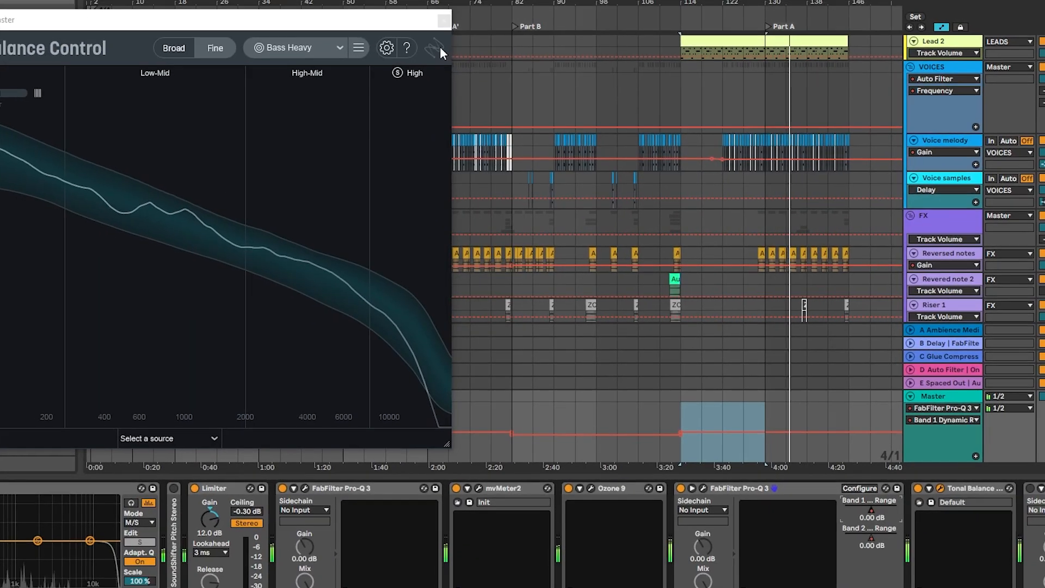
{"action": "left_click", "coordinate": [443, 24]}
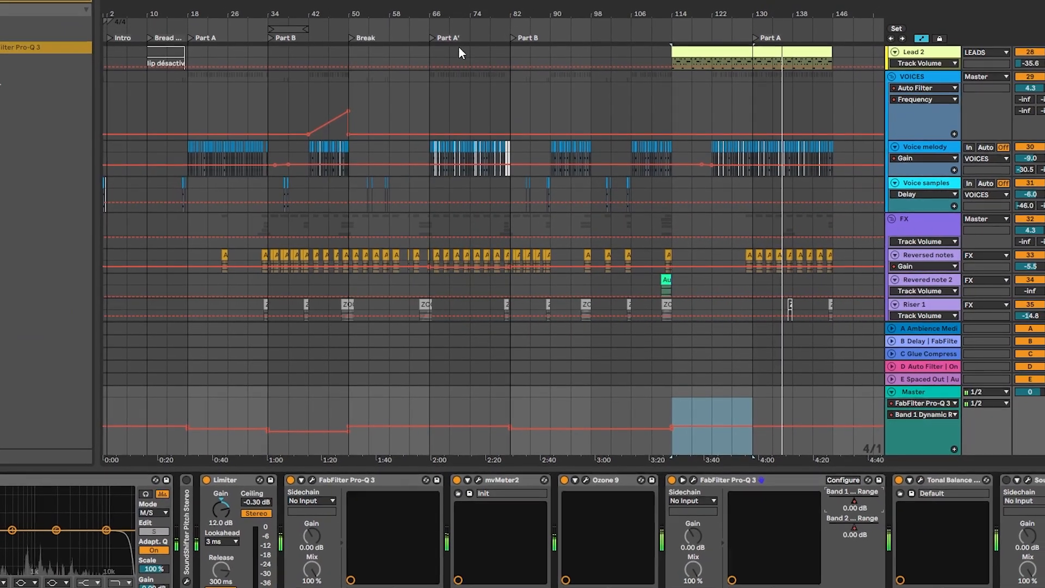